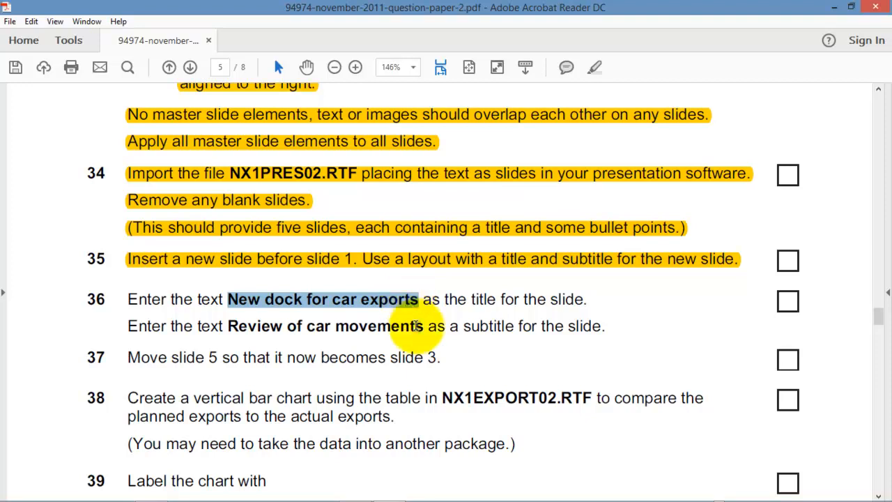
Switch to the PowerPoint presentation and enter "New dock for car exports" as the title of slide 1.
mouse_move(388, 499)
click(356, 490)
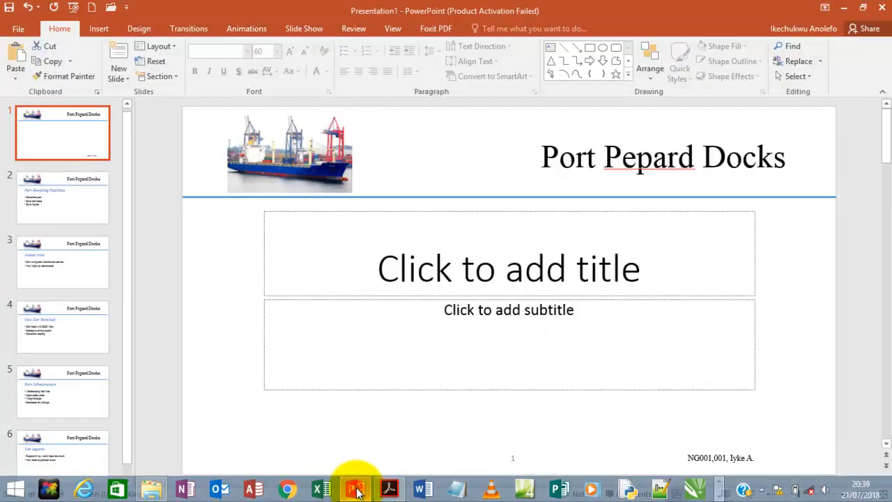
click(394, 261)
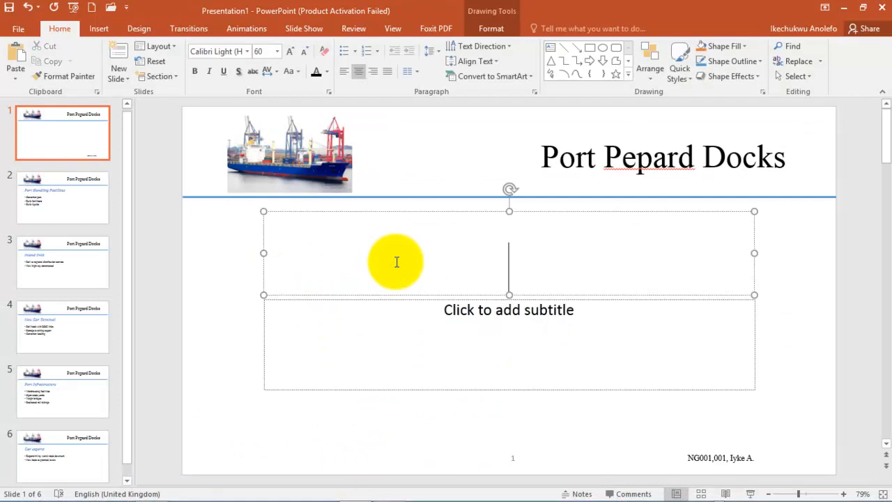
text(New dock for car exports)
Copy "Review of car movements" from the PDF question paper into slide 1's subtitle and shorten the subtitle box to fit the text.
mouse_move(485, 491)
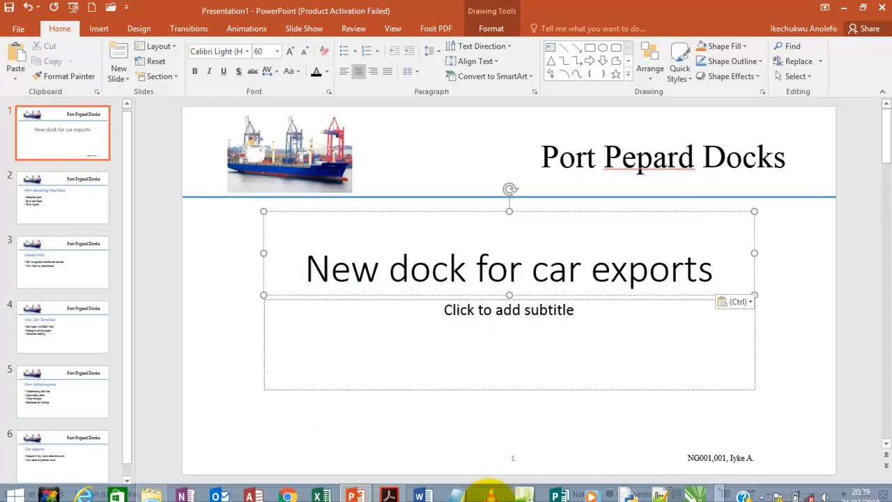
click(390, 490)
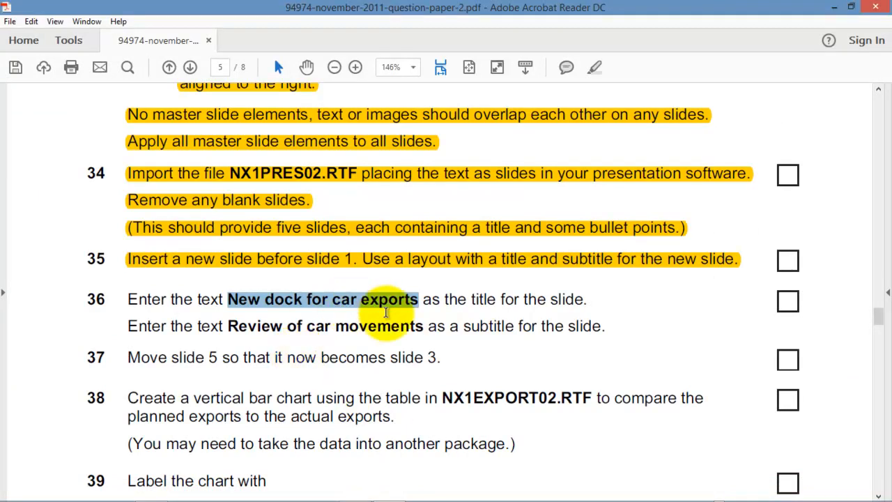
drag(423, 326, 239, 329)
key(ctrl+c)
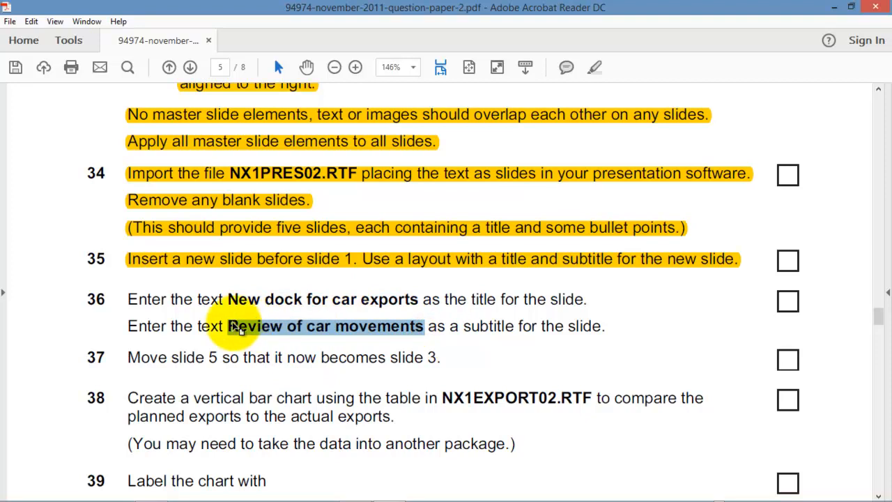
mouse_move(314, 499)
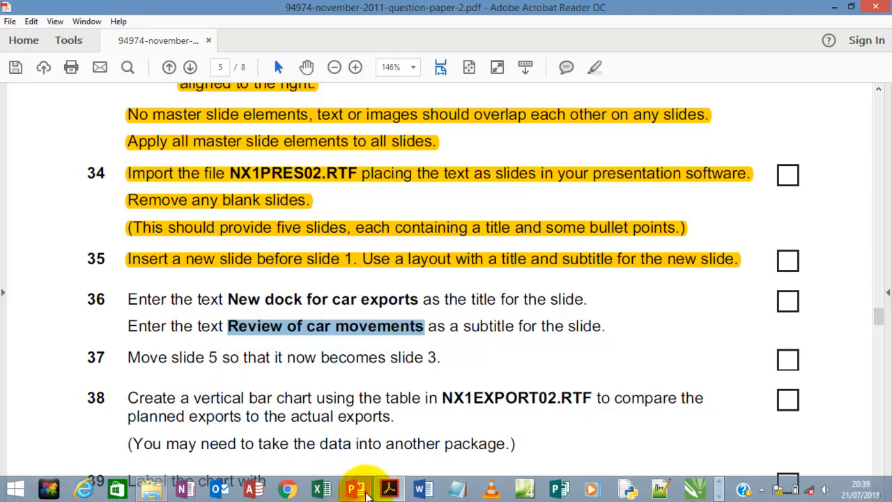
click(357, 489)
click(418, 331)
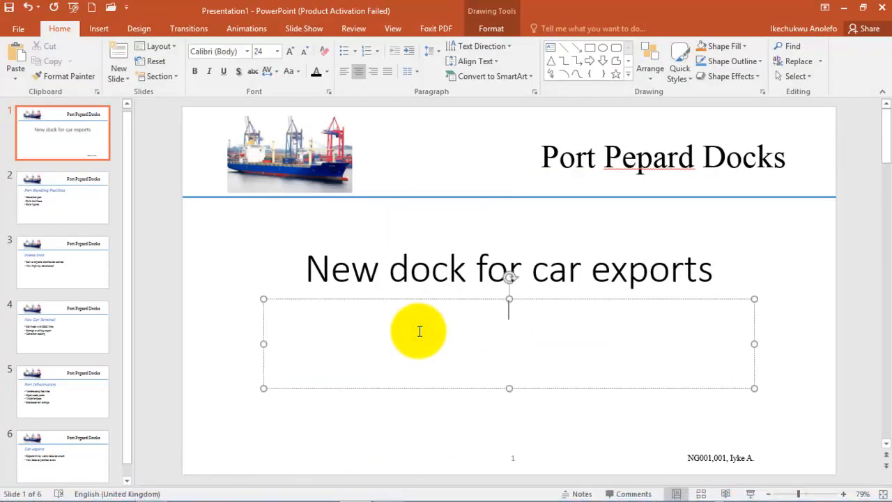
key(ctrl+v)
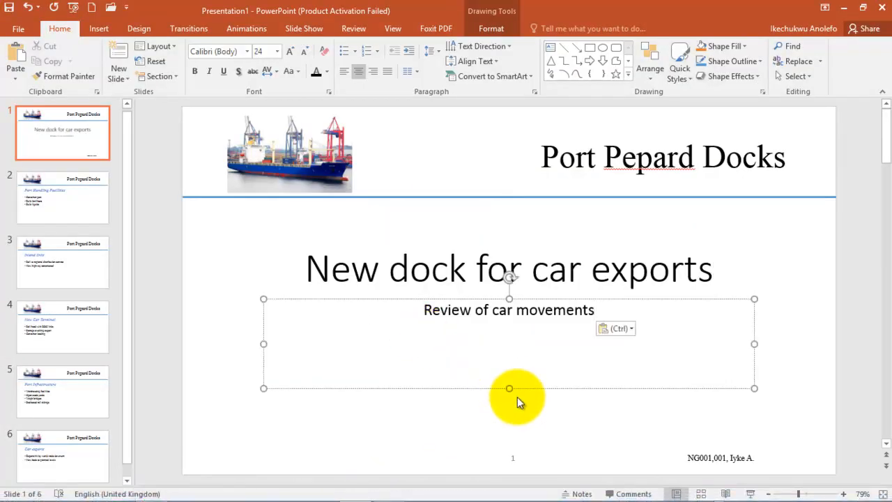
drag(509, 388, 497, 342)
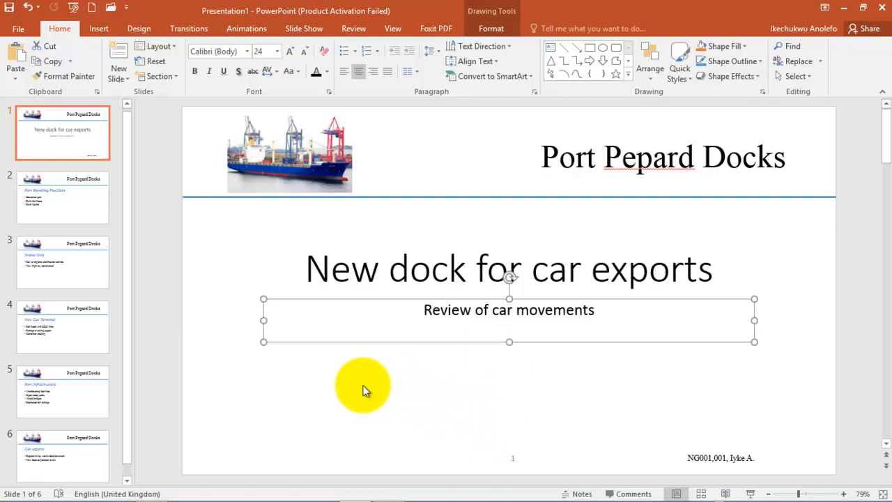
Check the question paper and move slide 5, "Port Infrastructure", in the presentation to become slide 3.
mouse_move(325, 492)
click(389, 490)
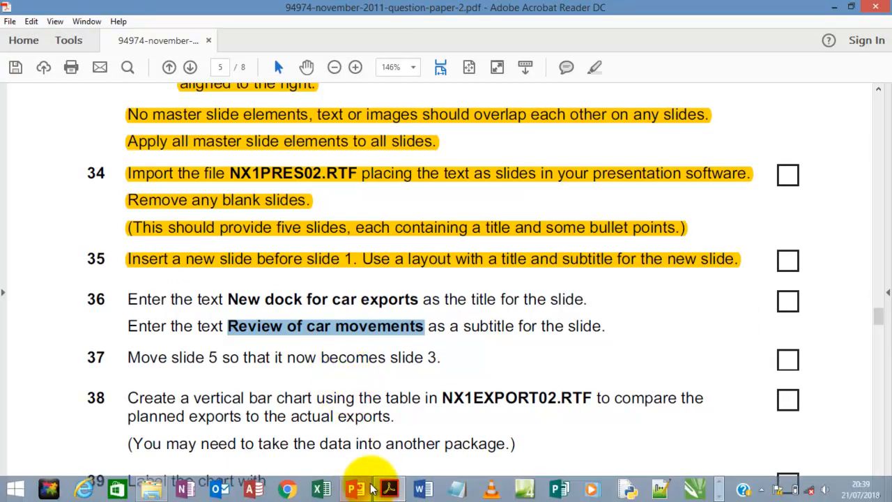
click(355, 490)
drag(74, 386, 57, 256)
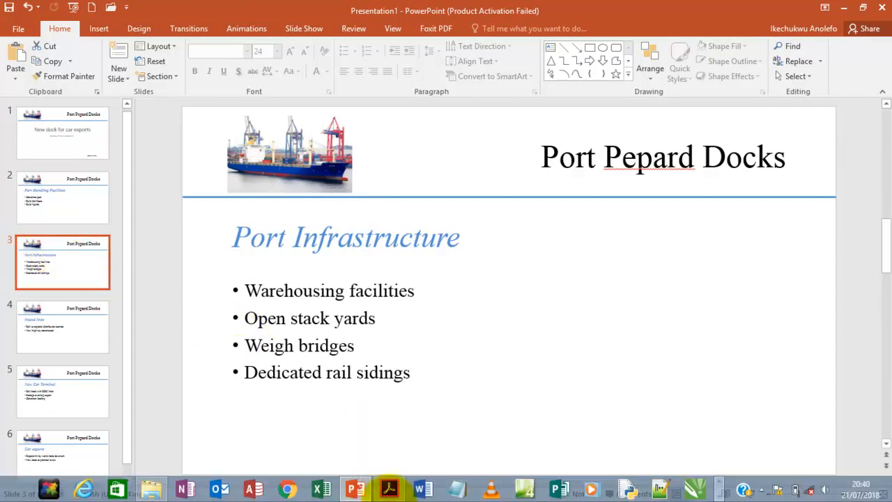
Highlight the text of tasks 36 and 37 in the PDF question paper to mark them as completed.
click(394, 488)
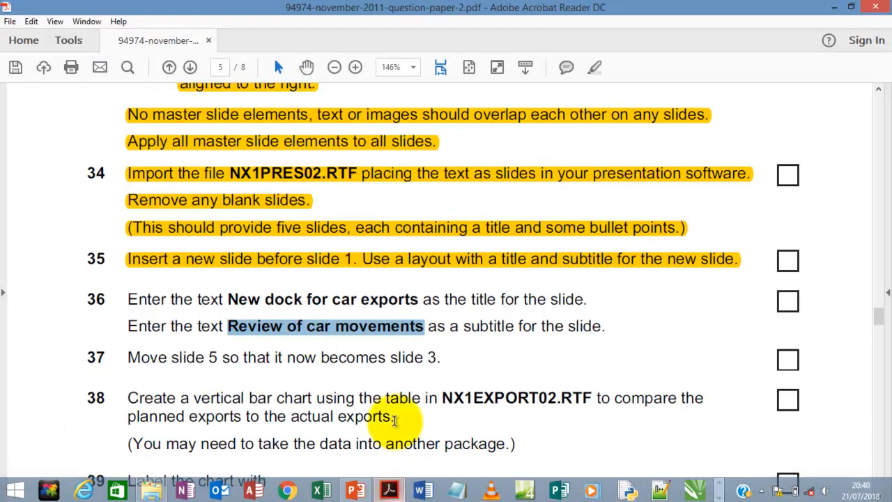
drag(442, 357, 126, 297)
right_click(131, 300)
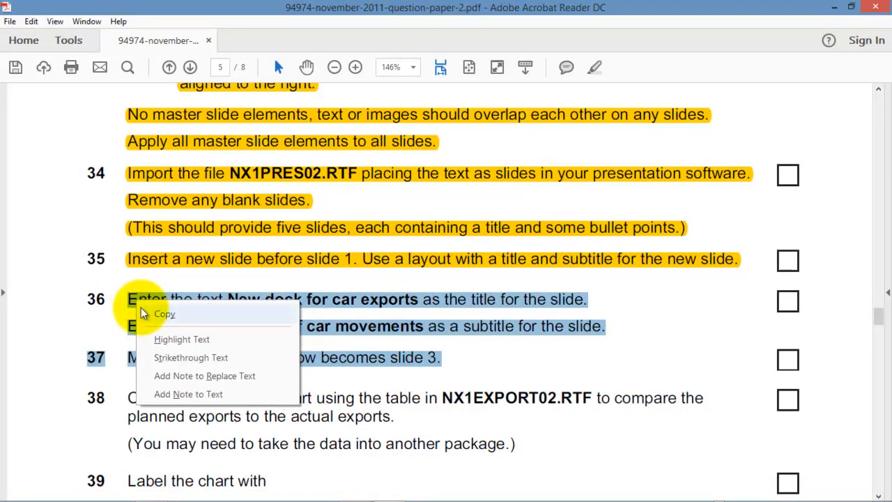
click(157, 338)
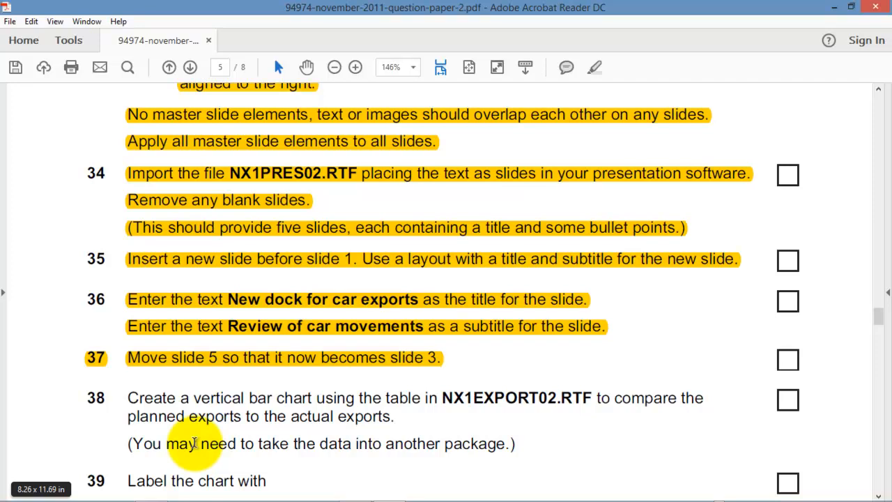
Open nx1export02.rtf from the Oct_Nov 2011 folder in Word and dismiss the Office updates notice.
mouse_move(309, 498)
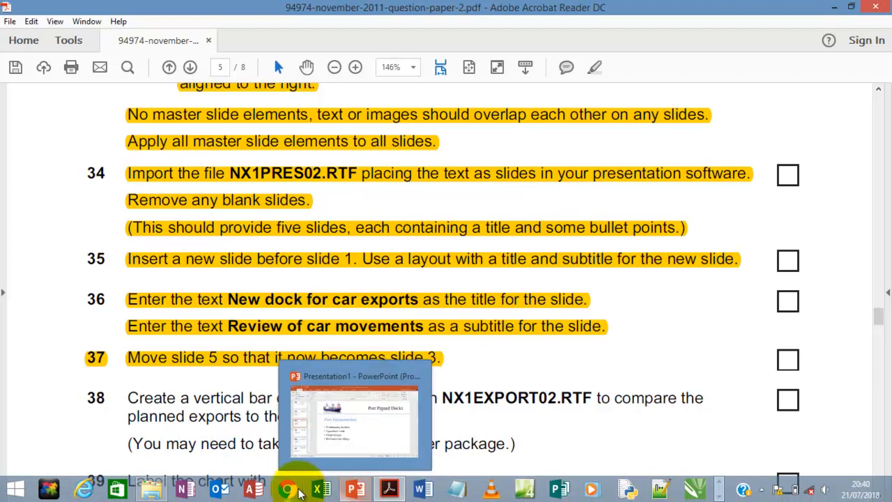
mouse_move(147, 492)
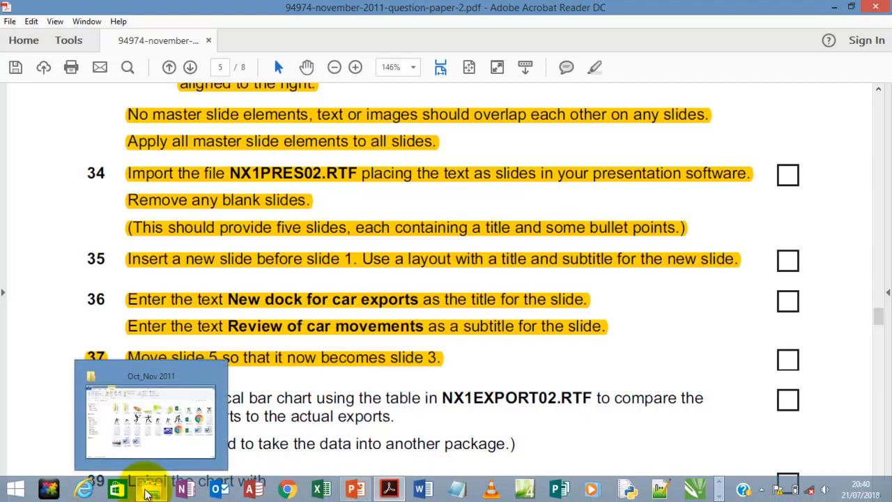
click(149, 492)
click(149, 492)
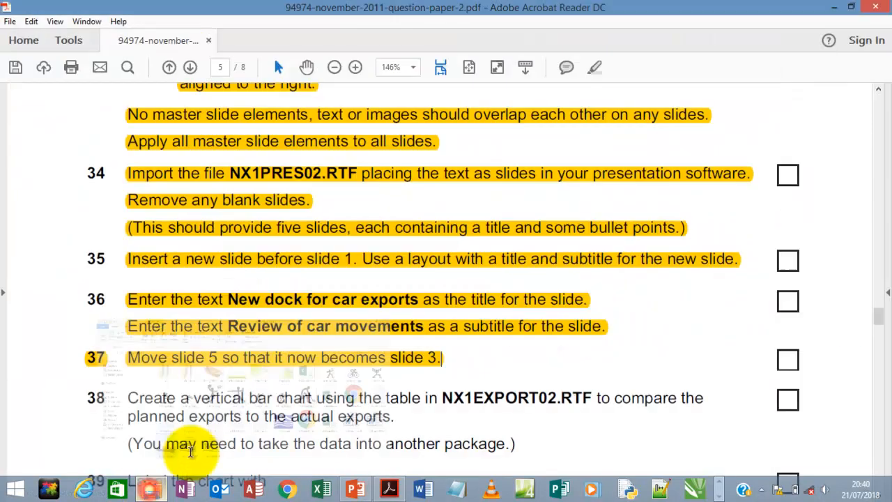
click(148, 491)
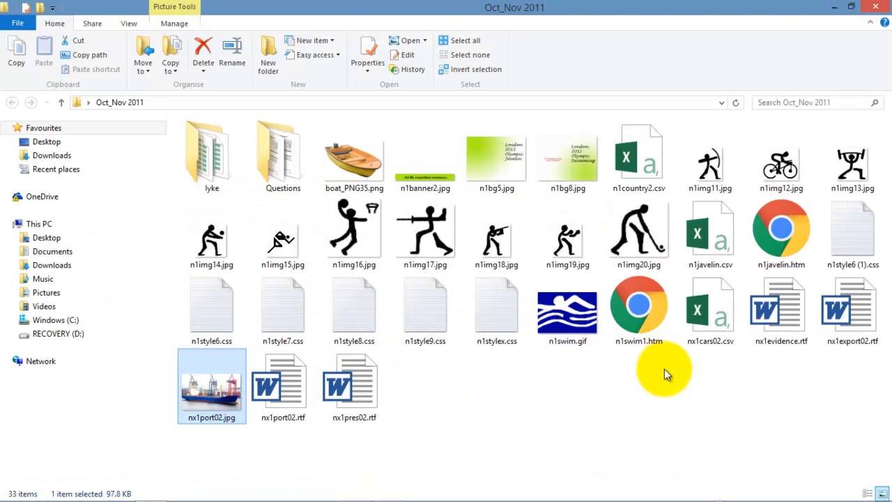
click(847, 325)
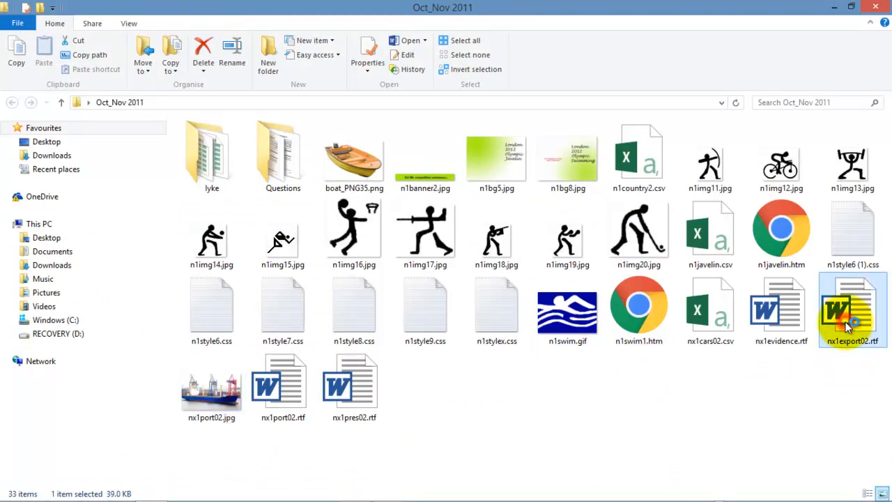
double_click(847, 325)
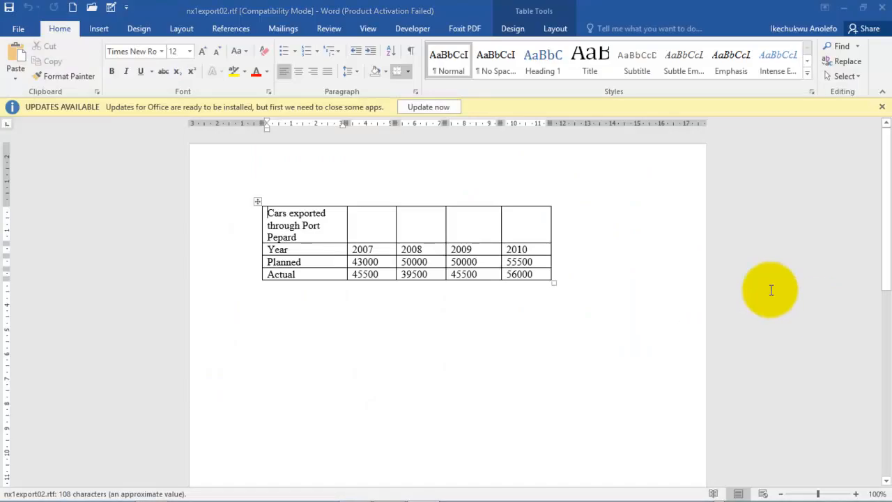
click(599, 108)
click(884, 110)
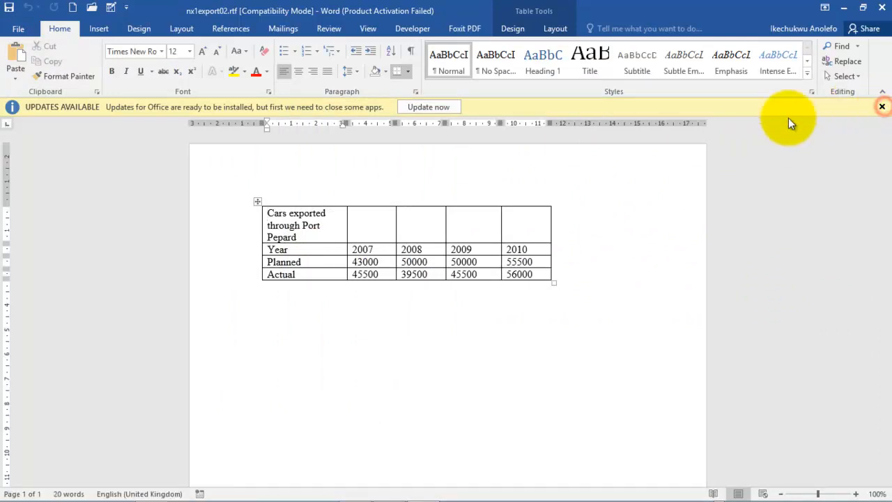
Check task 38 in the question paper, then select and copy the entire car exports table in the Word document.
mouse_move(423, 491)
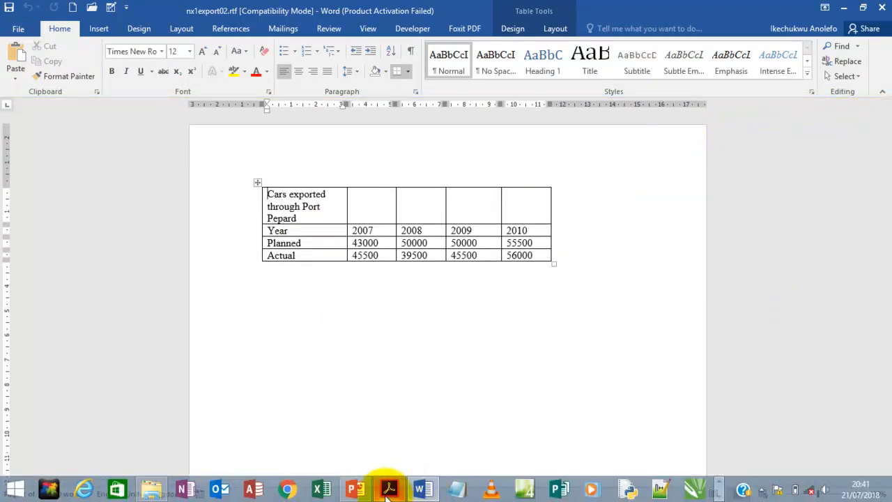
click(388, 489)
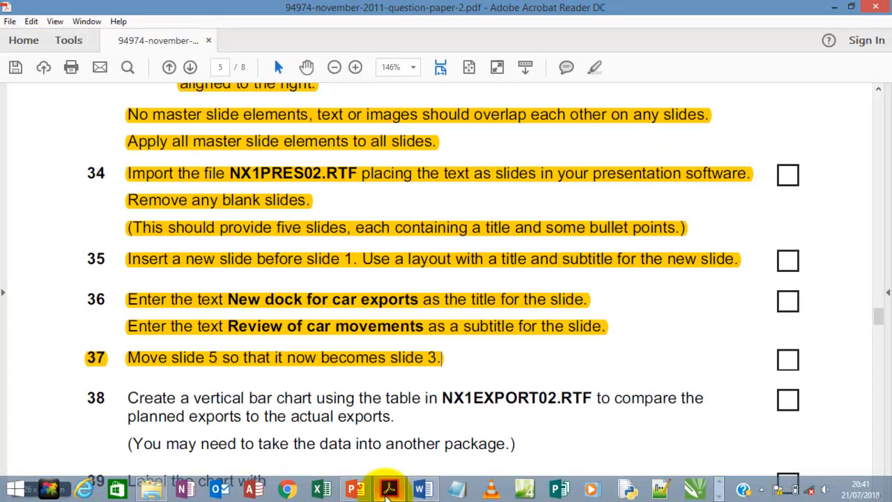
click(389, 489)
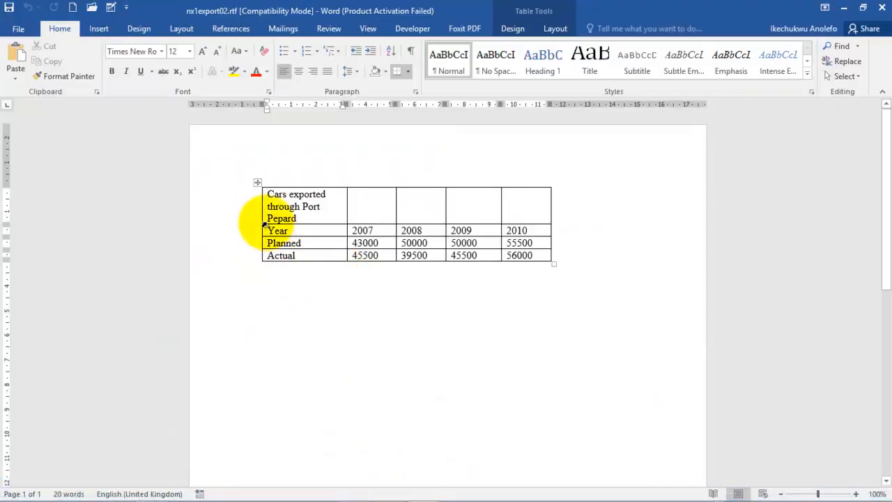
click(257, 182)
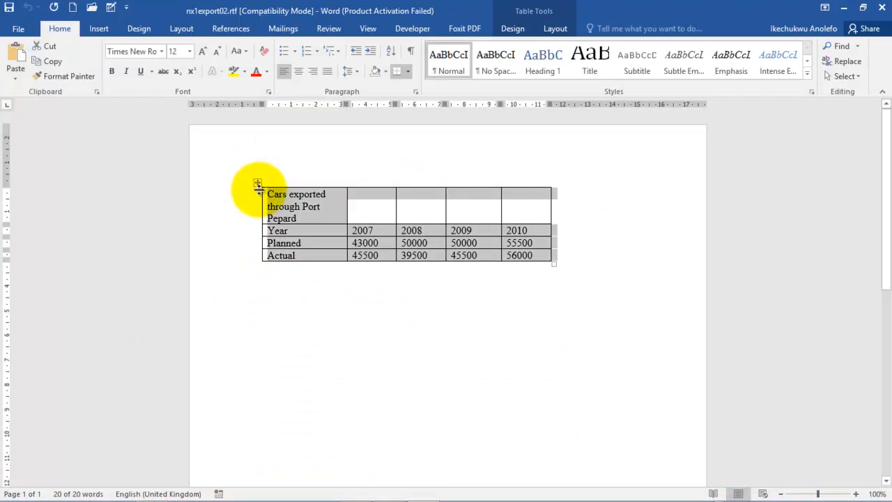
Start Excel with a new blank workbook, dismissing the activation wizard and the updates notice.
click(321, 489)
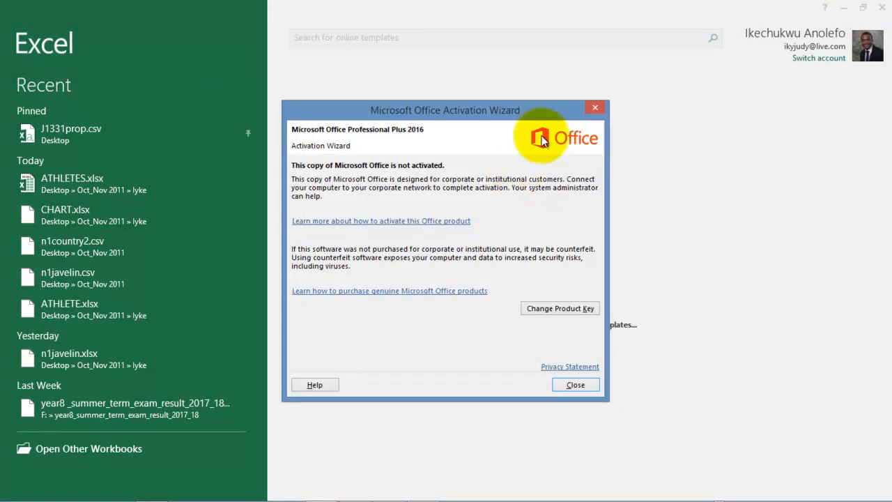
click(593, 108)
click(340, 155)
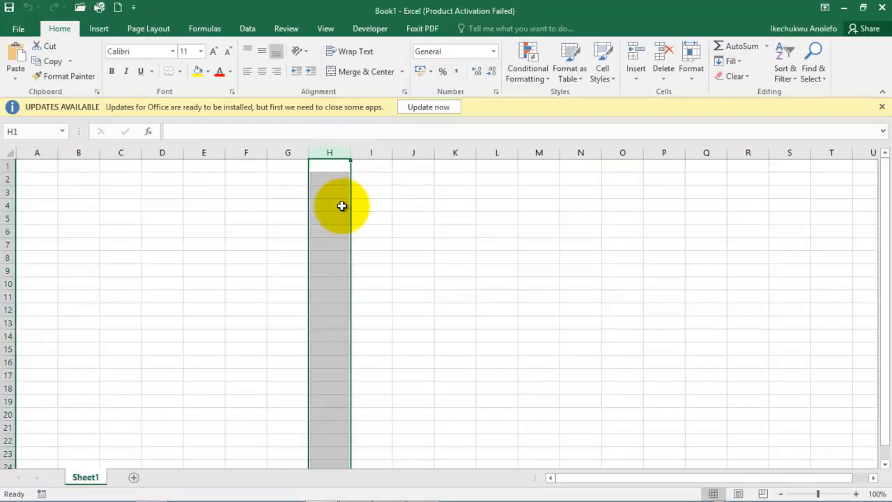
drag(413, 195, 414, 204)
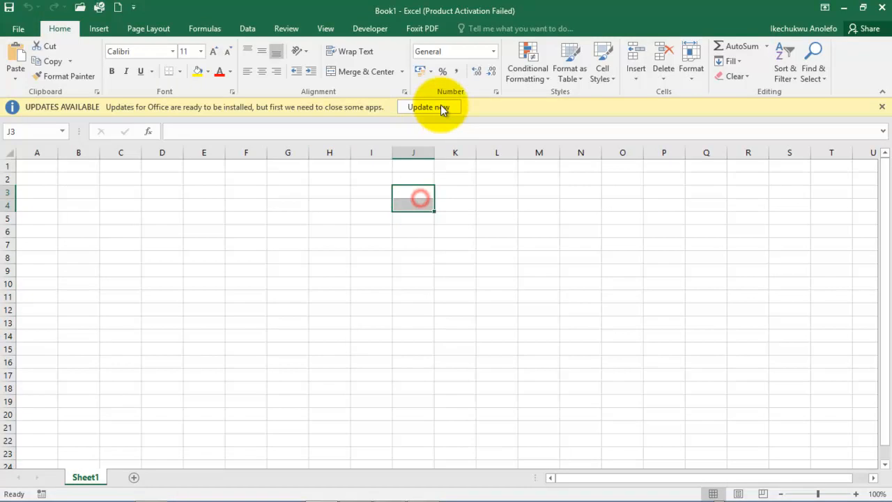
click(881, 107)
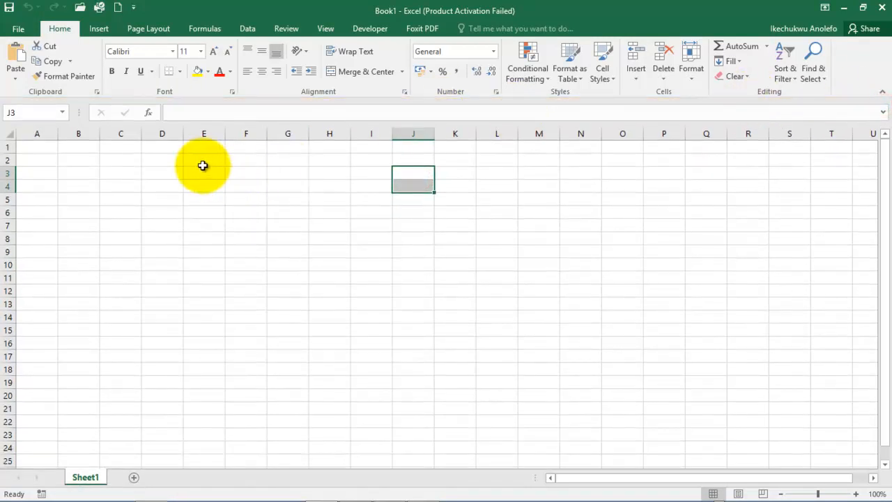
Paste the copied car exports table at cell B3, matching the destination formatting.
click(85, 176)
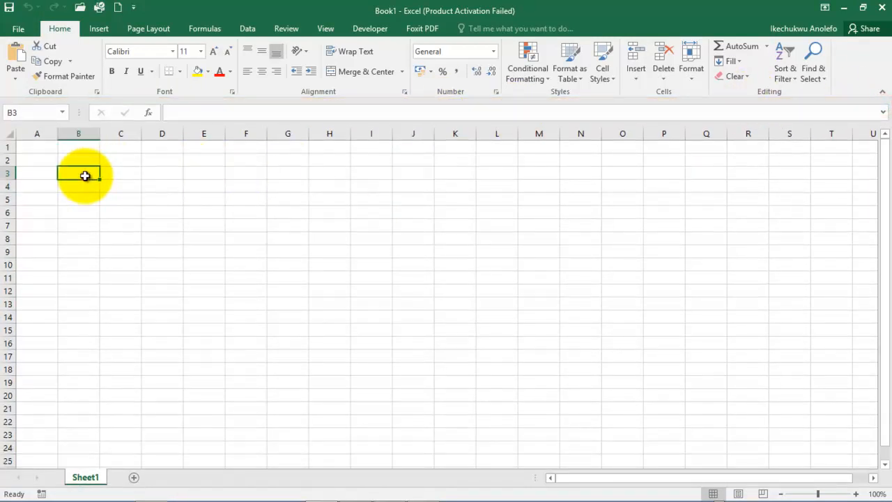
right_click(84, 175)
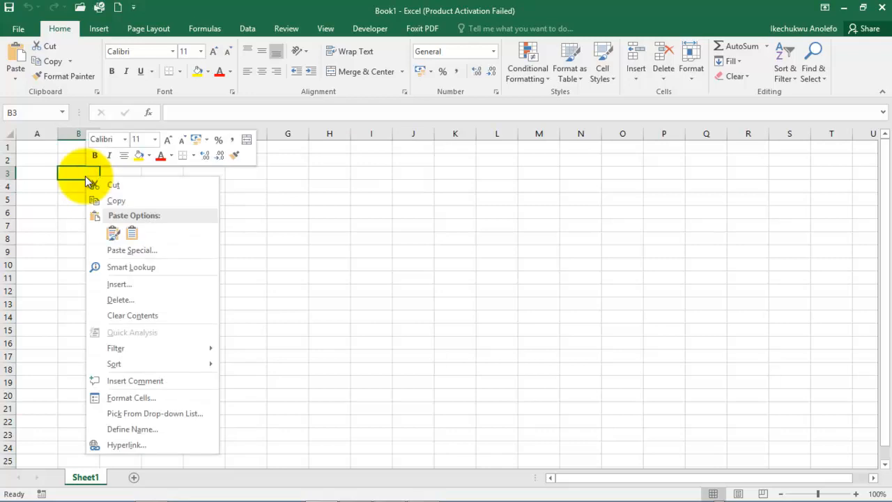
click(132, 235)
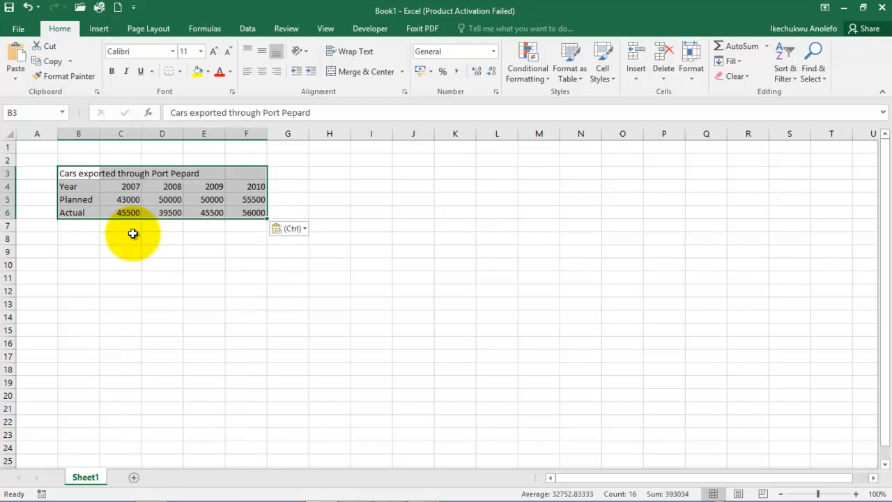
Try autofitting column B to its contents and undo the width change.
double_click(98, 134)
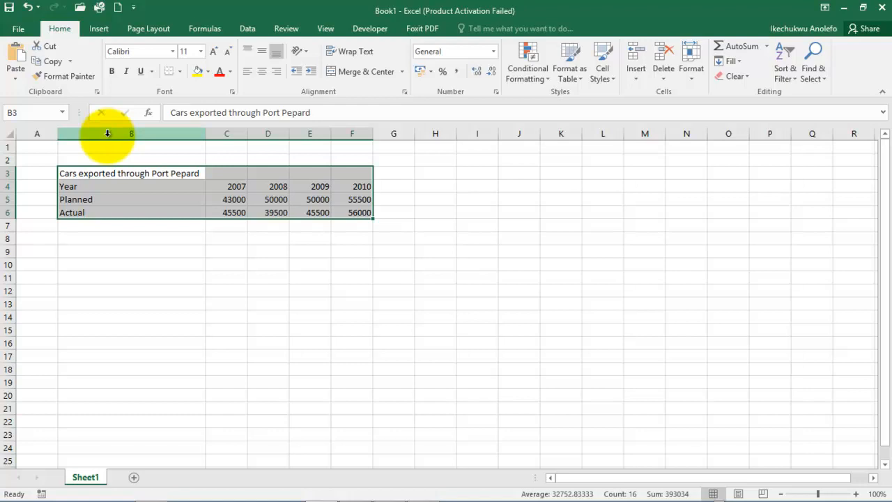
key(ctrl+z)
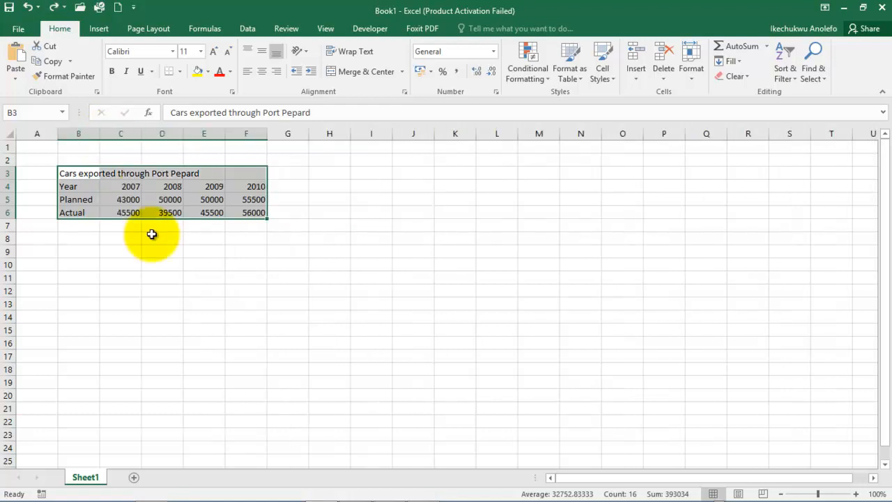
Check tasks 38 and 39 in the question paper, and insert a 2-D clustered column chart from cells B4:F6 in Excel.
click(118, 185)
drag(70, 186, 245, 213)
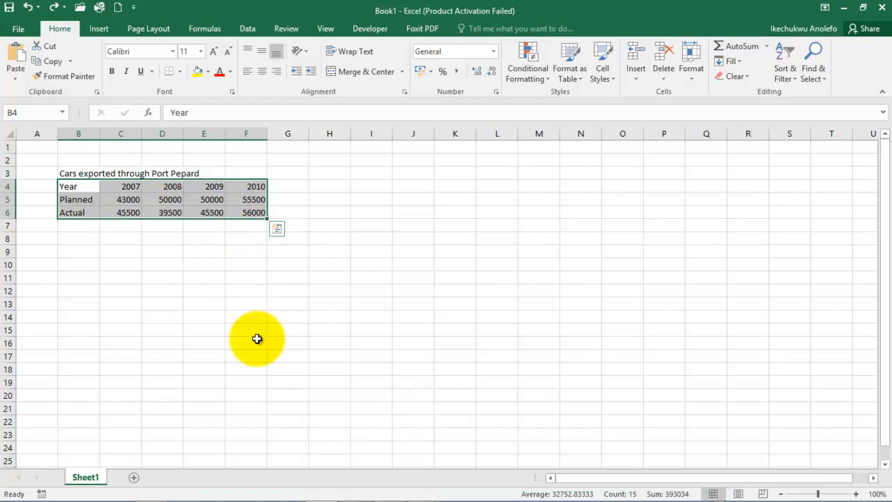
click(380, 491)
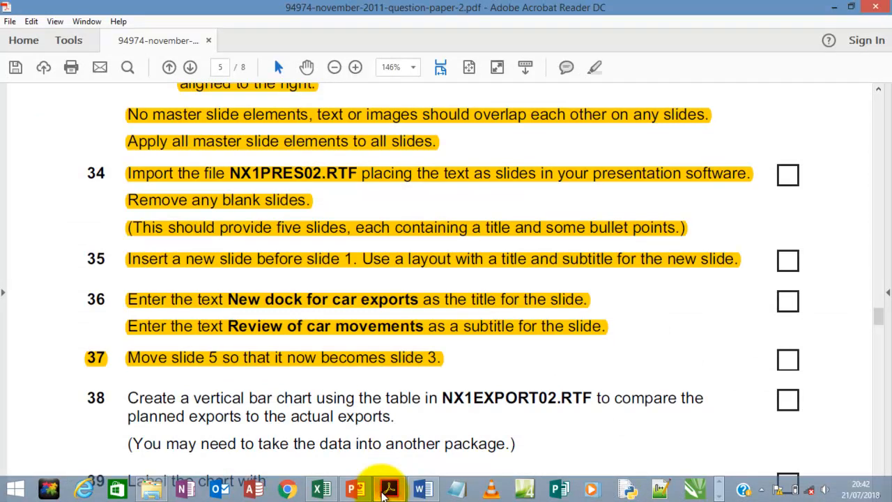
drag(878, 315, 878, 327)
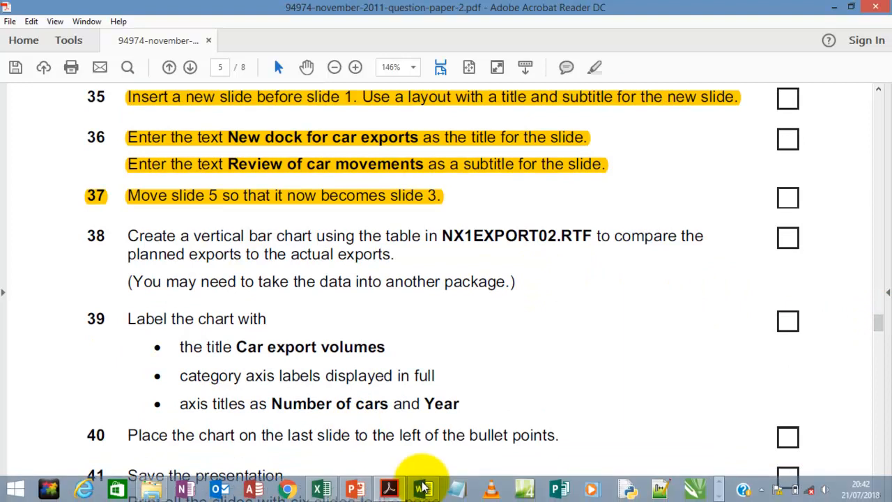
click(321, 488)
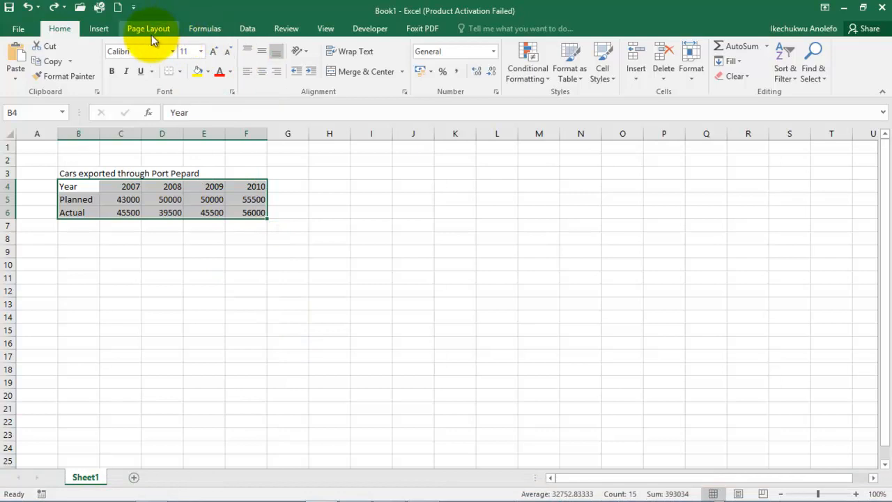
click(96, 29)
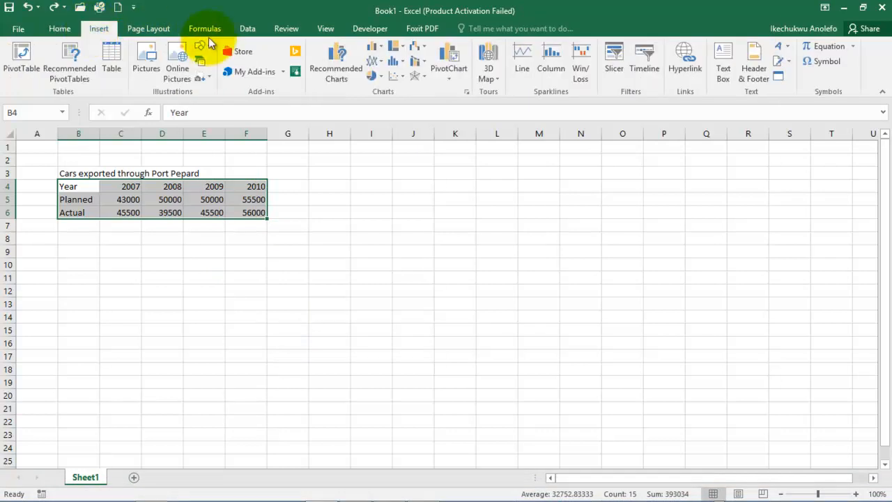
click(375, 48)
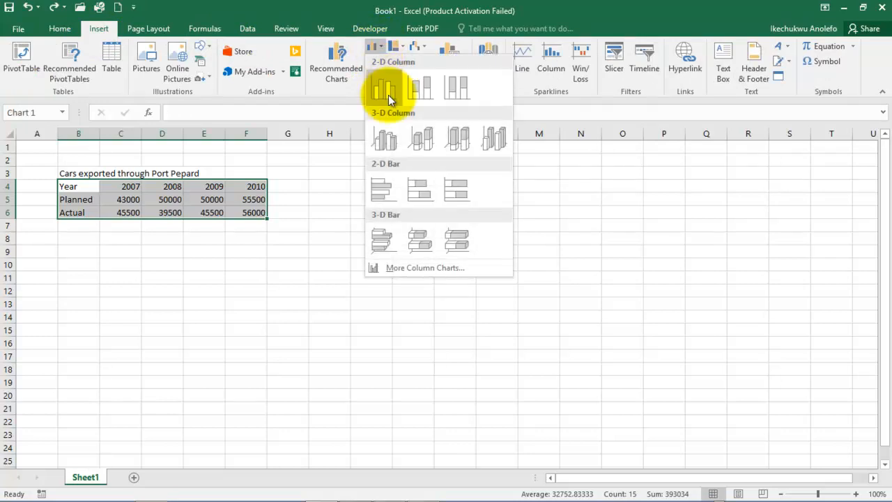
click(388, 95)
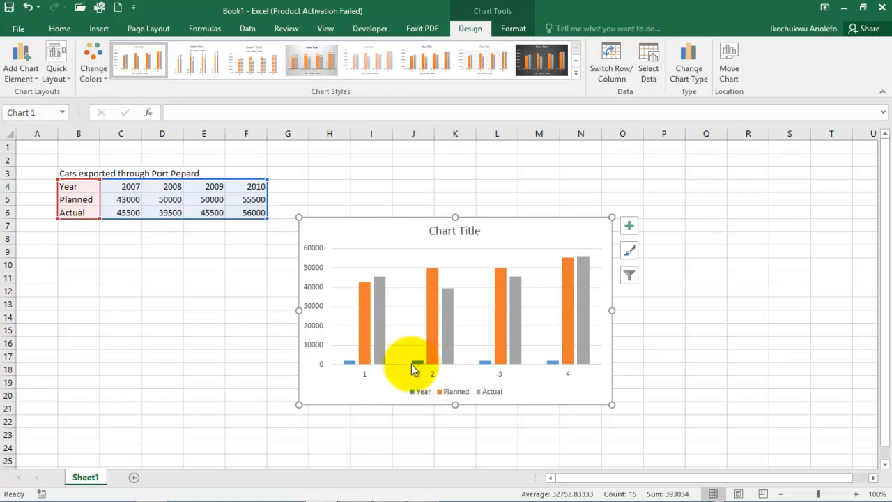
Remove the Year series from the chart's data source, leaving the data source dialog open clear of the chart.
right_click(352, 364)
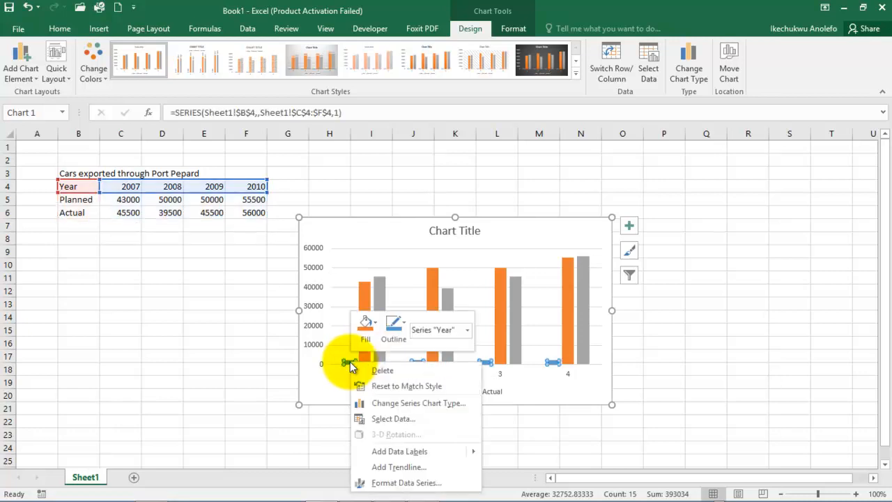
click(388, 419)
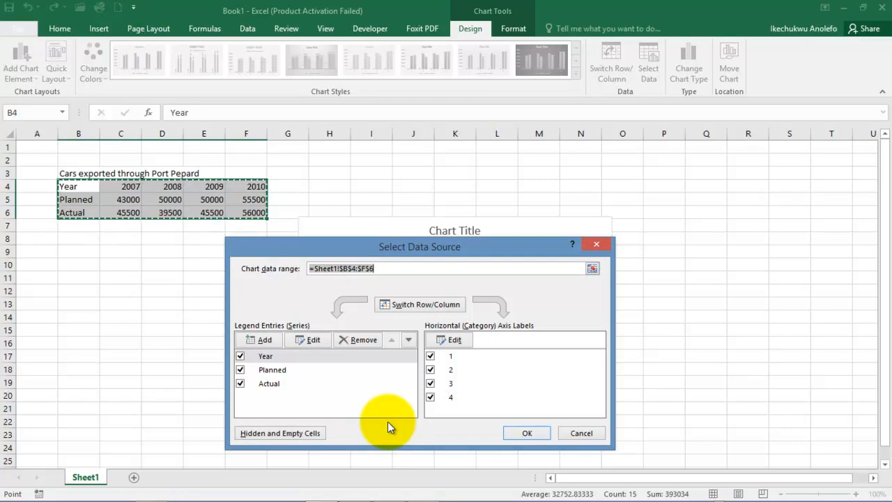
click(303, 358)
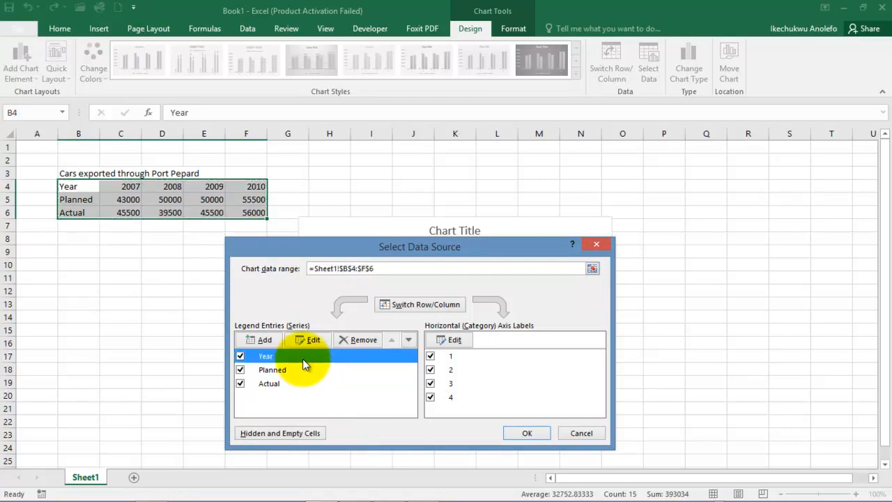
click(366, 340)
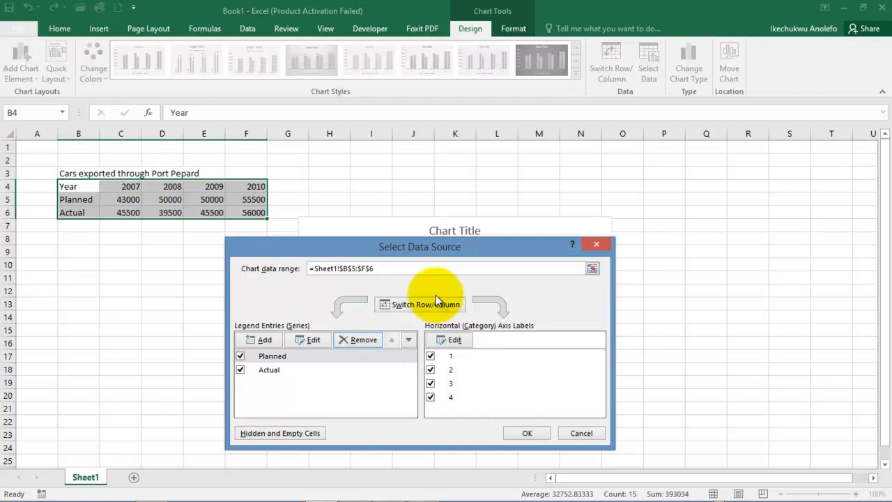
drag(419, 254, 823, 229)
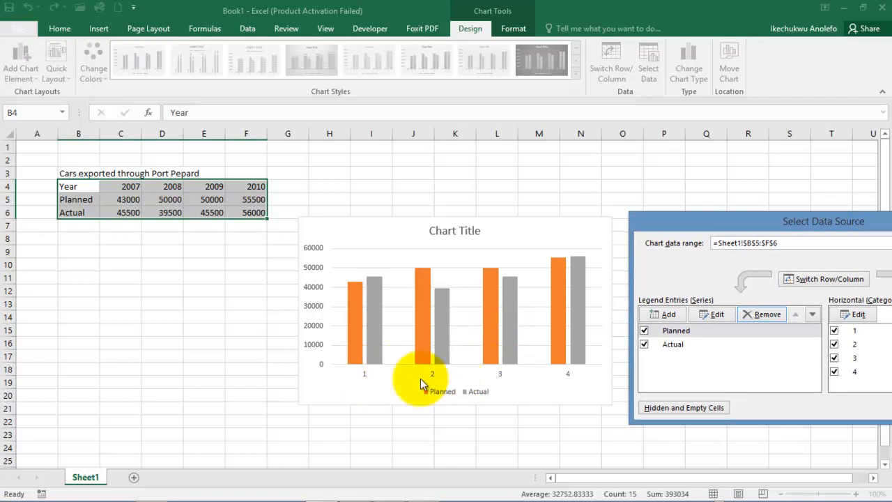
Set the chart's horizontal axis labels to the years in cells C4:F4 and apply the data source changes.
drag(676, 227, 31, 256)
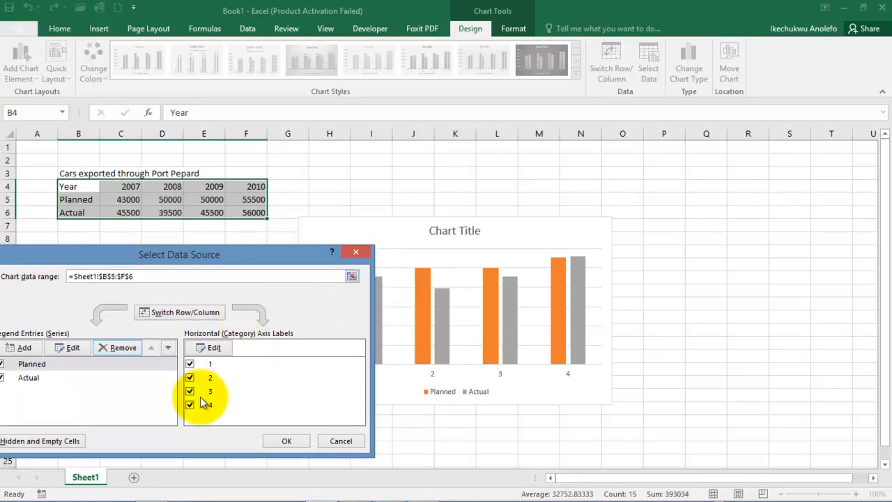
click(207, 353)
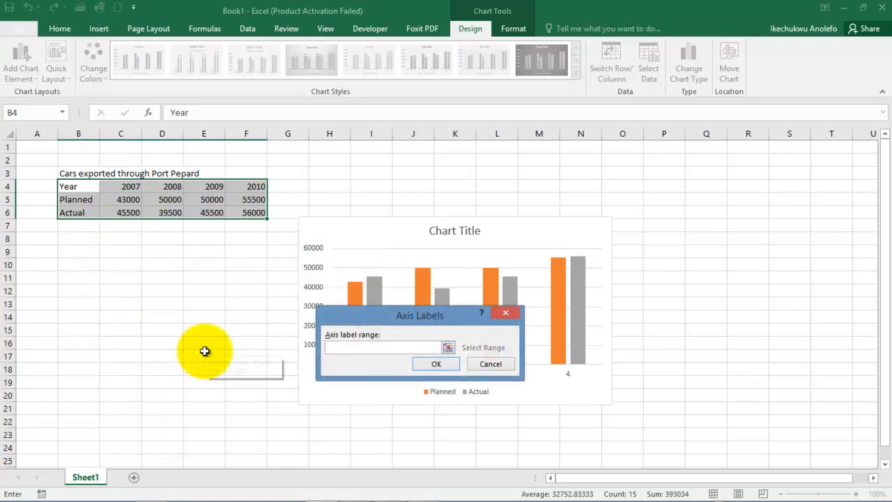
click(119, 187)
drag(119, 187, 246, 188)
drag(428, 312, 638, 186)
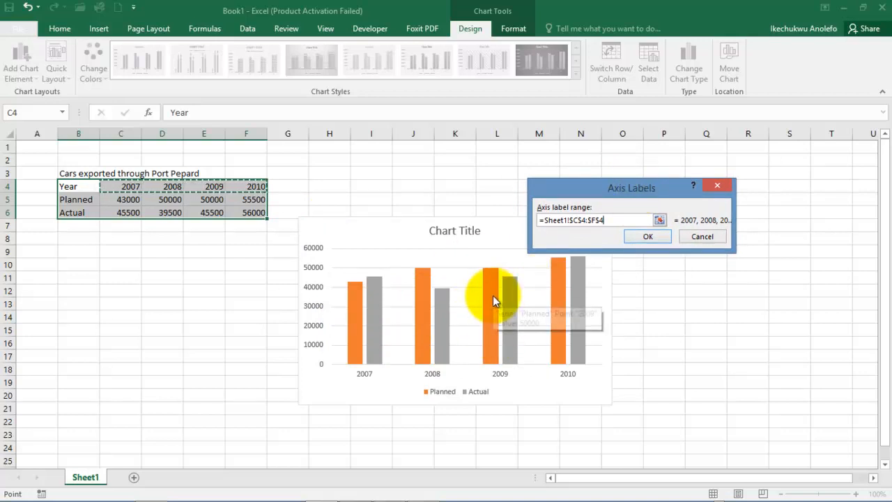
click(639, 236)
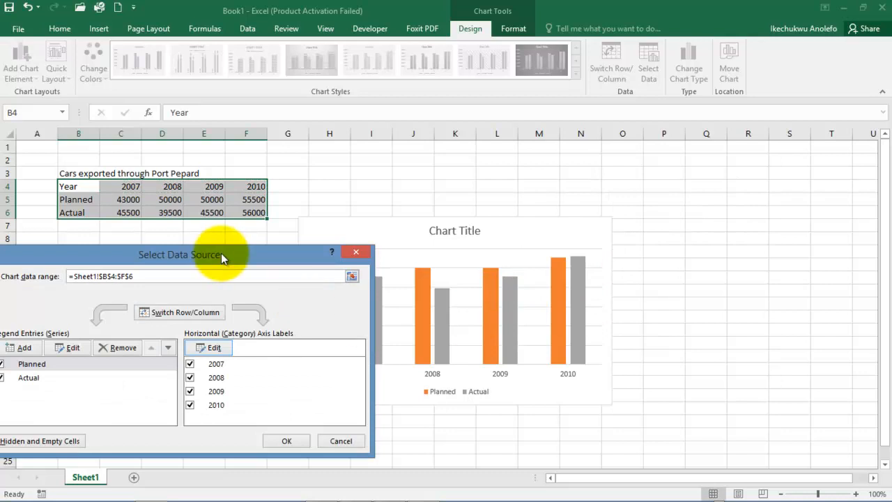
drag(221, 255, 639, 194)
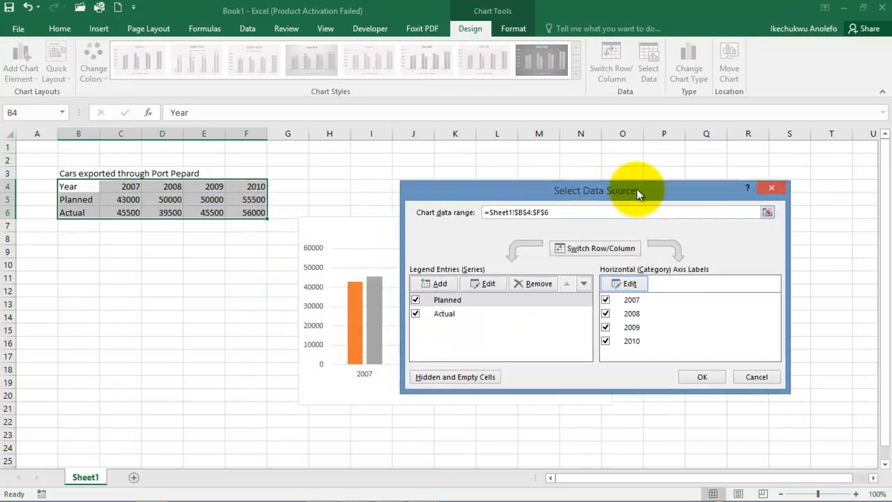
click(717, 376)
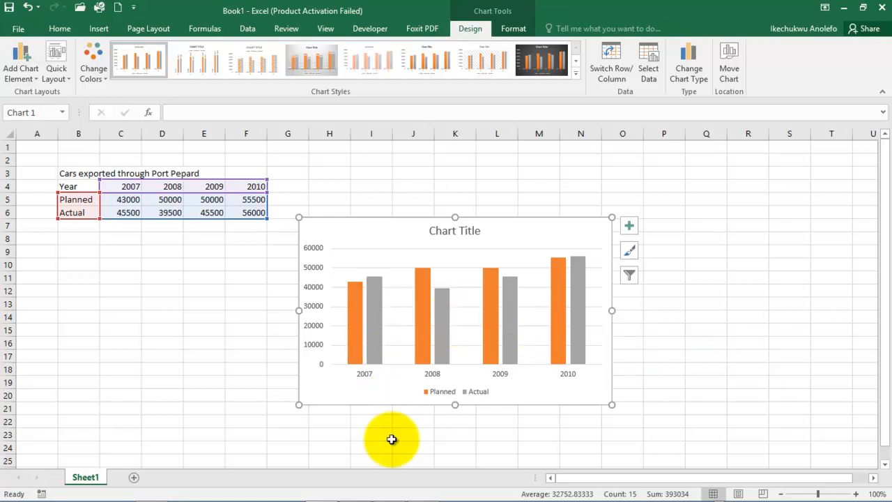
Switch to the question paper in Acrobat Reader and highlight the full text of task 38.
mouse_move(451, 494)
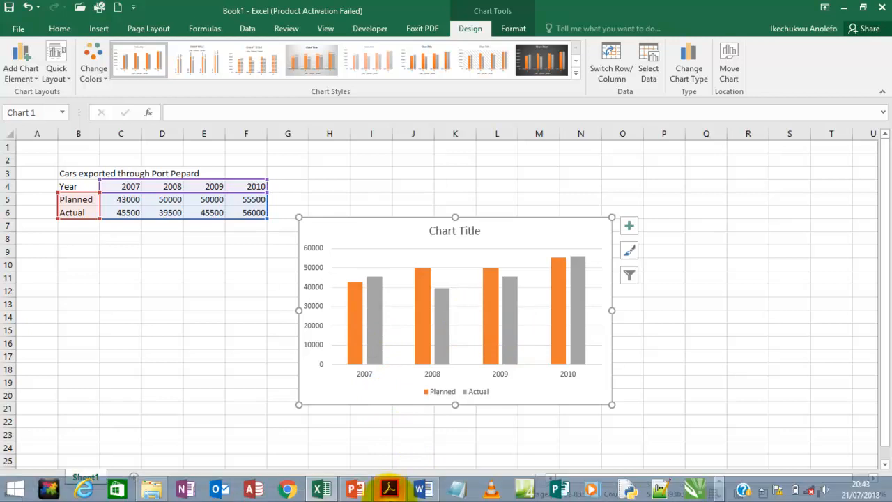
click(392, 489)
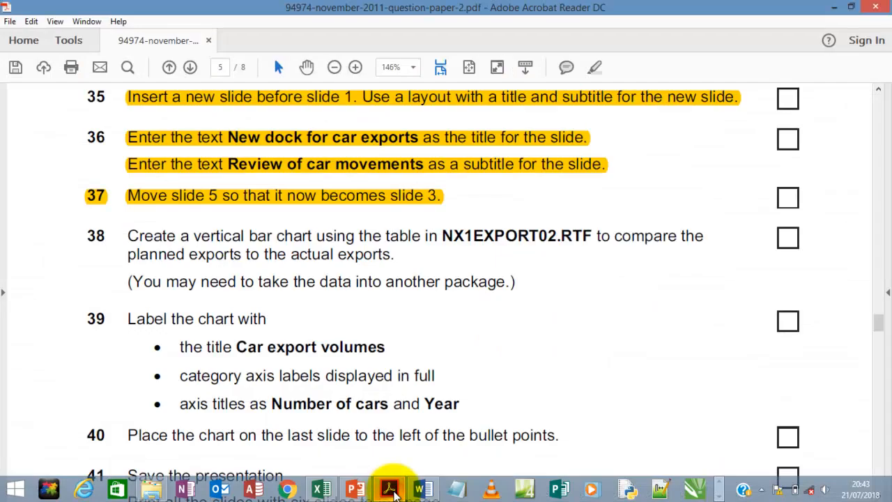
drag(526, 287, 126, 237)
right_click(184, 244)
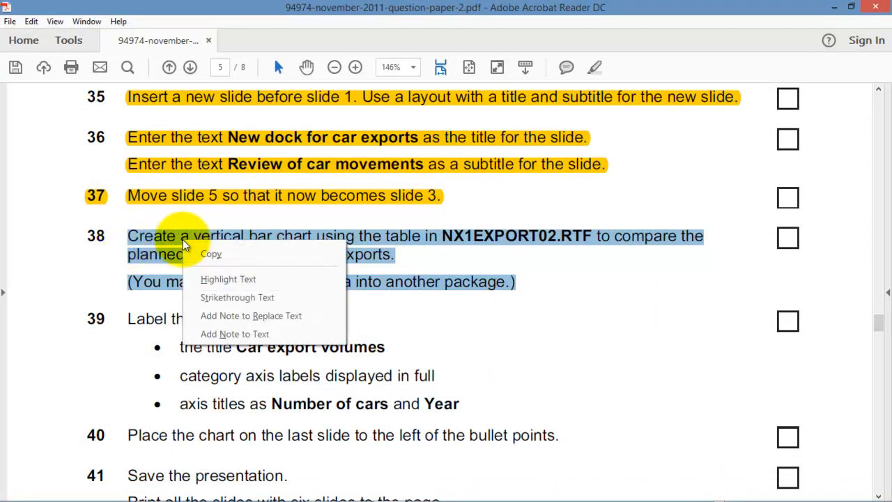
click(216, 279)
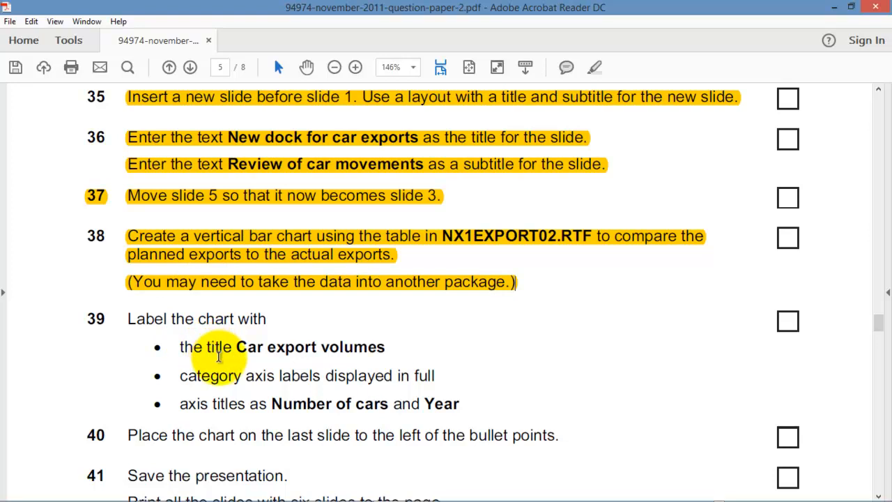
Copy "Car export volumes" from task 39 and paste it over the placeholder title of the Excel chart.
drag(237, 349, 394, 351)
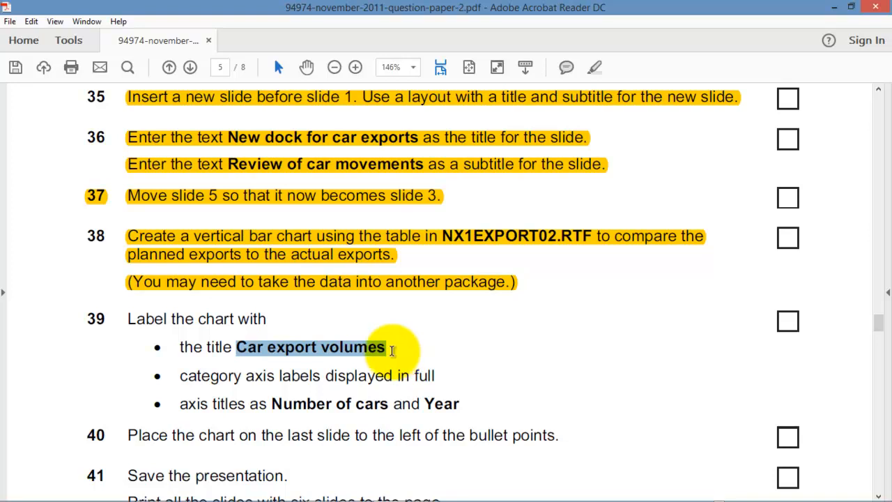
mouse_move(381, 500)
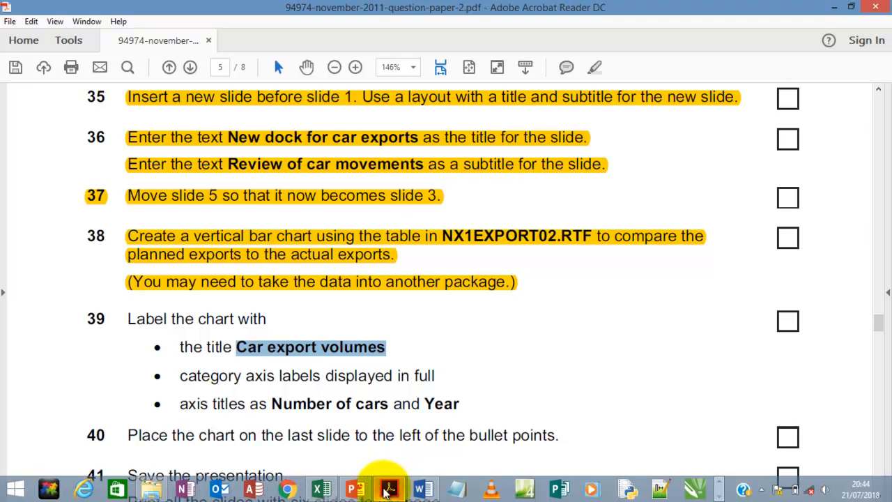
click(320, 488)
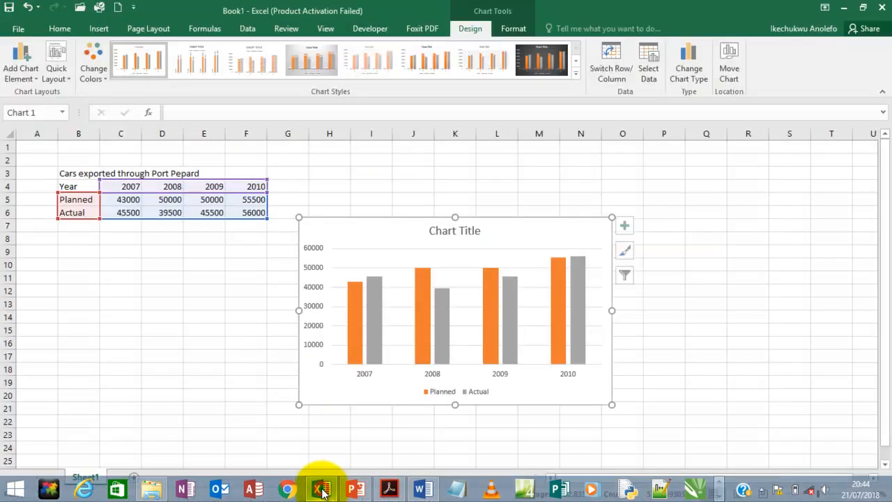
click(453, 232)
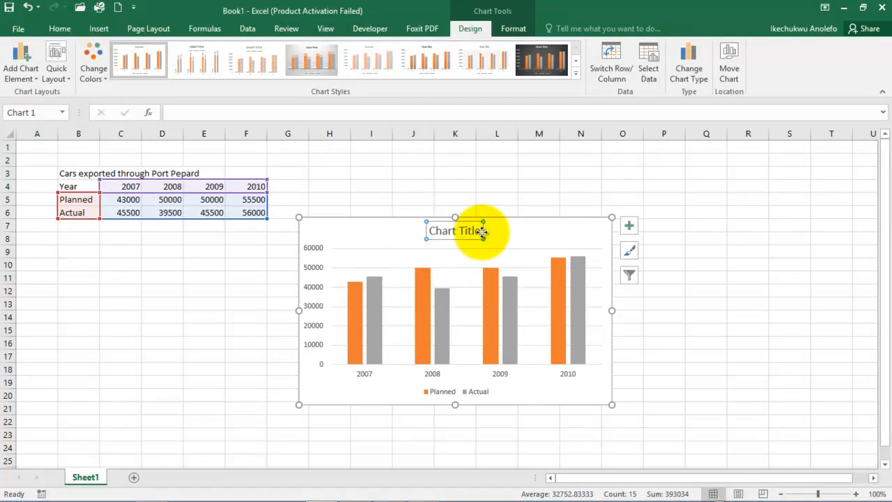
drag(479, 230, 425, 230)
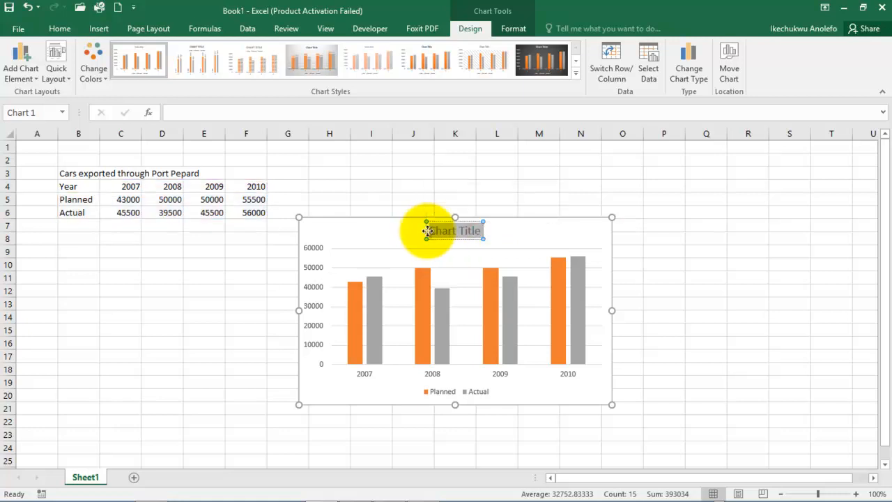
key(ctrl+v)
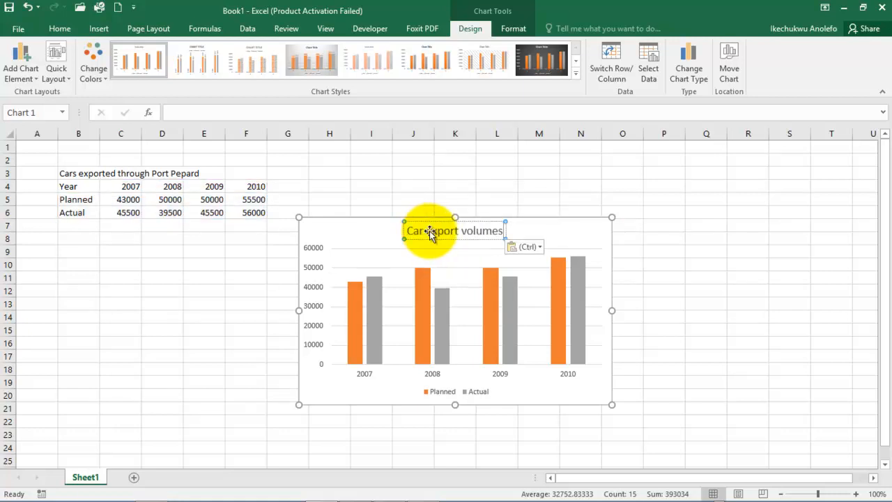
Copy the axis title text "Number of cars" from task 39 of the question paper in Acrobat Reader and return to the Excel workbook.
mouse_move(357, 488)
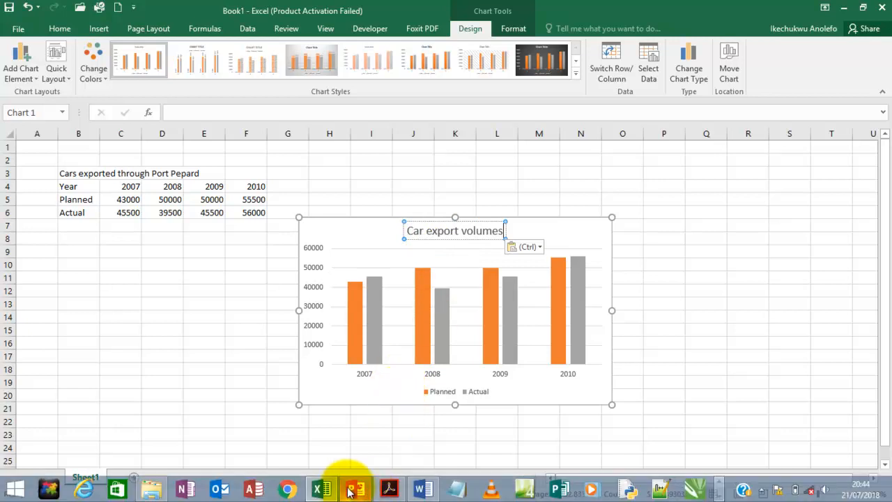
click(384, 490)
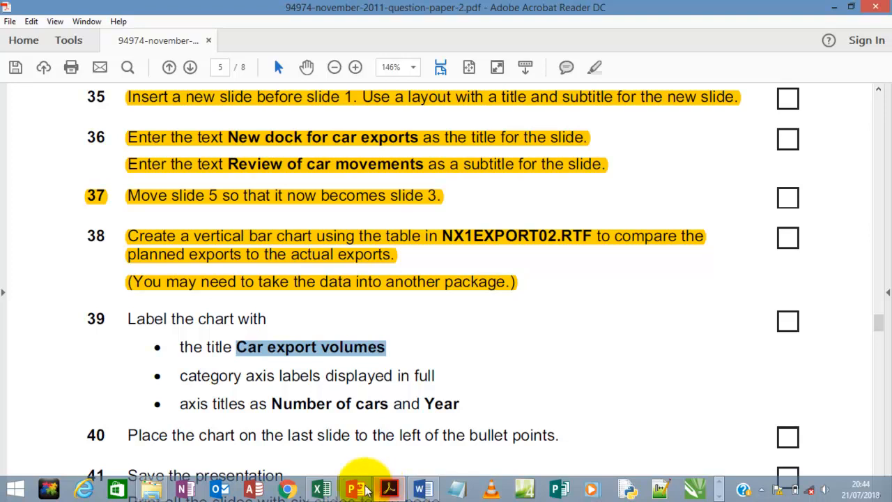
drag(389, 404, 273, 406)
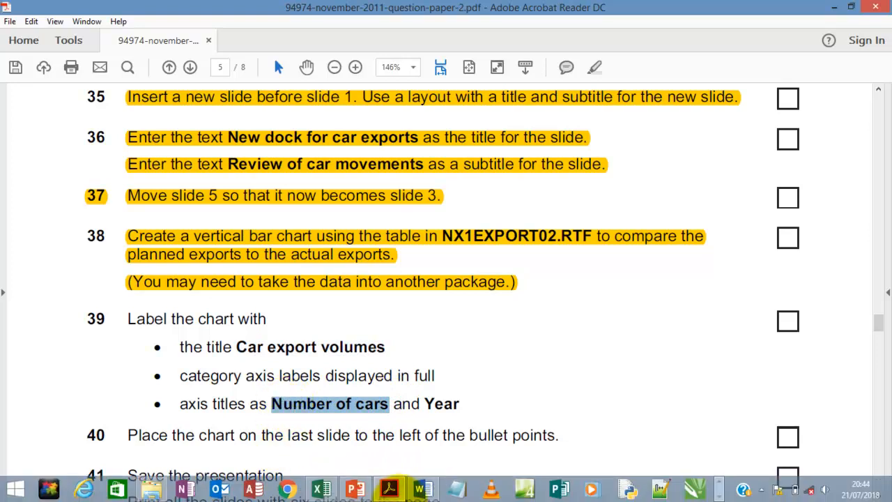
mouse_move(359, 494)
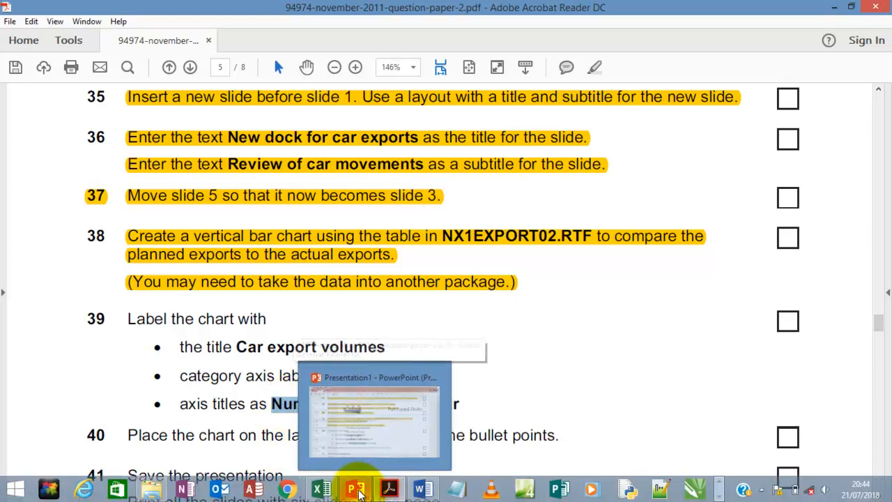
click(323, 490)
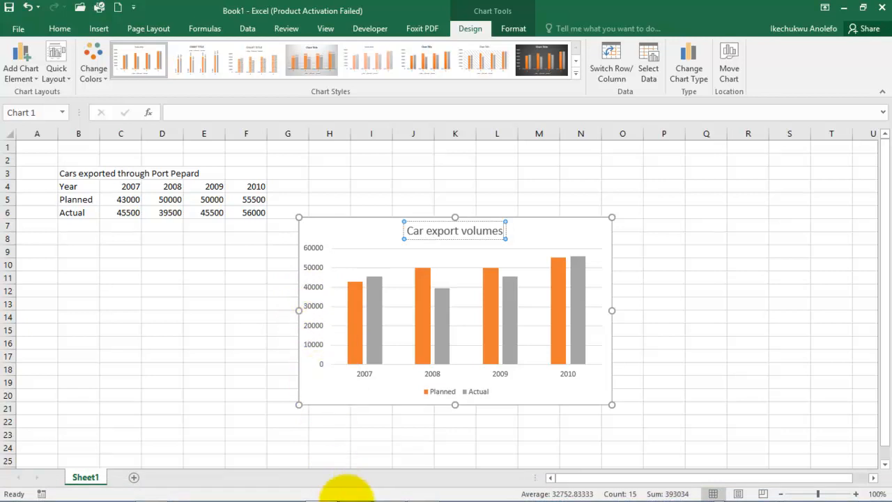
mouse_move(347, 498)
click(390, 490)
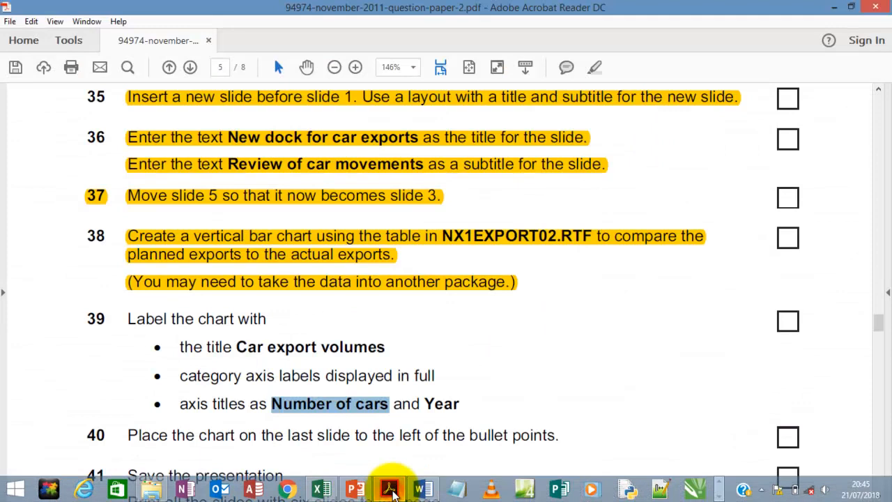
click(389, 490)
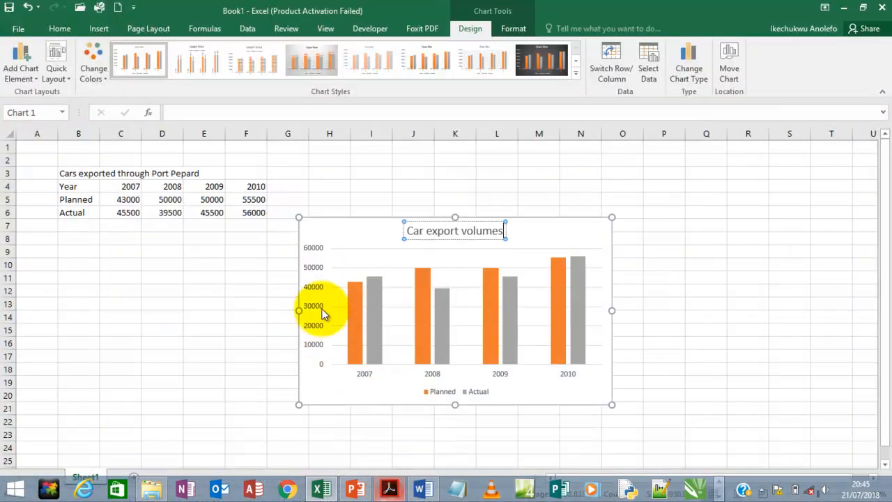
Apply the quick chart layout that has a chart title, titles on both axes and the legend beside the plot.
click(348, 220)
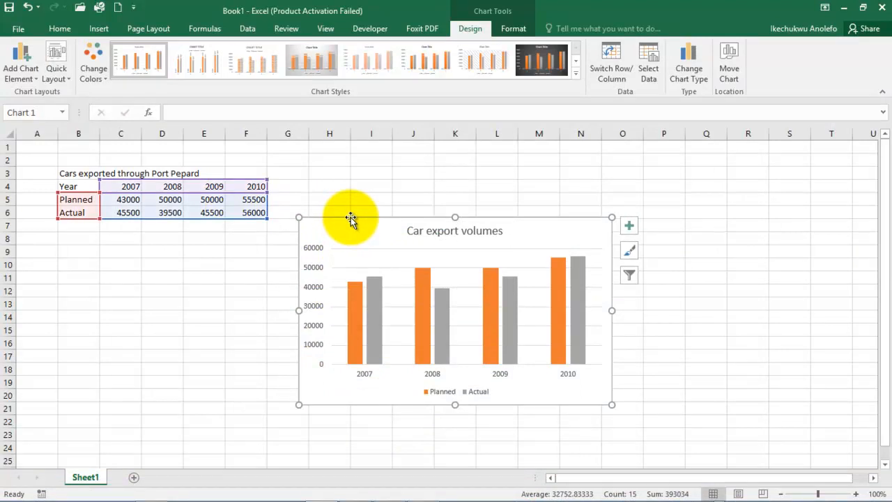
click(62, 79)
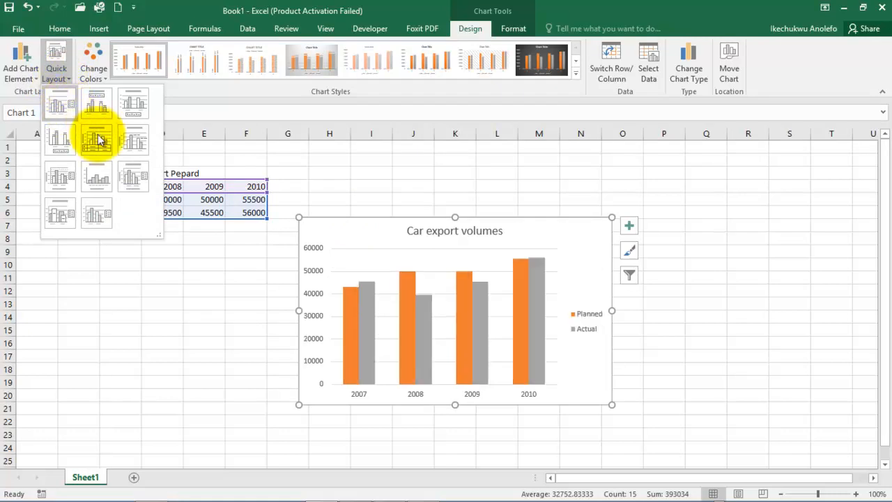
click(133, 177)
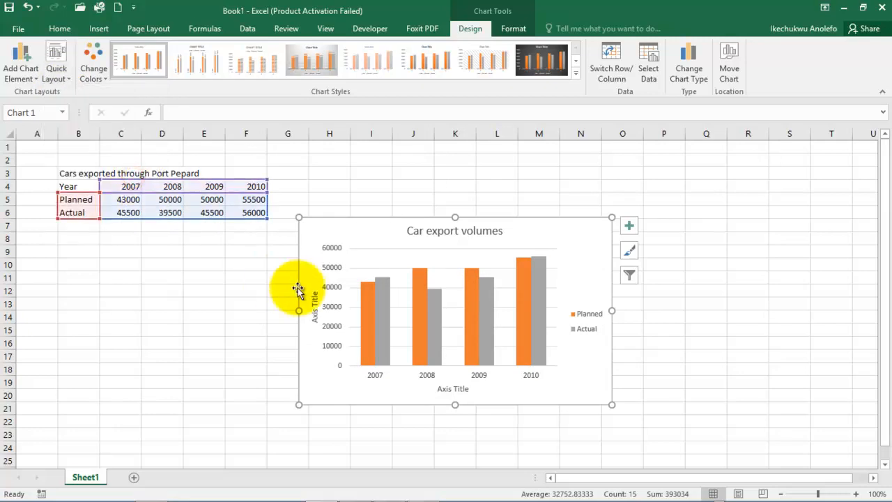
Replace the vertical axis title placeholder with the copied text "Number of cars".
click(312, 307)
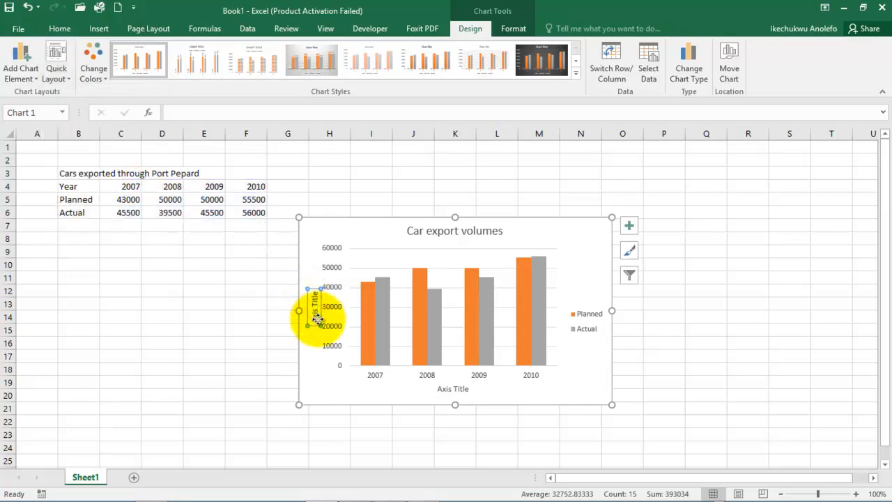
drag(315, 319, 313, 296)
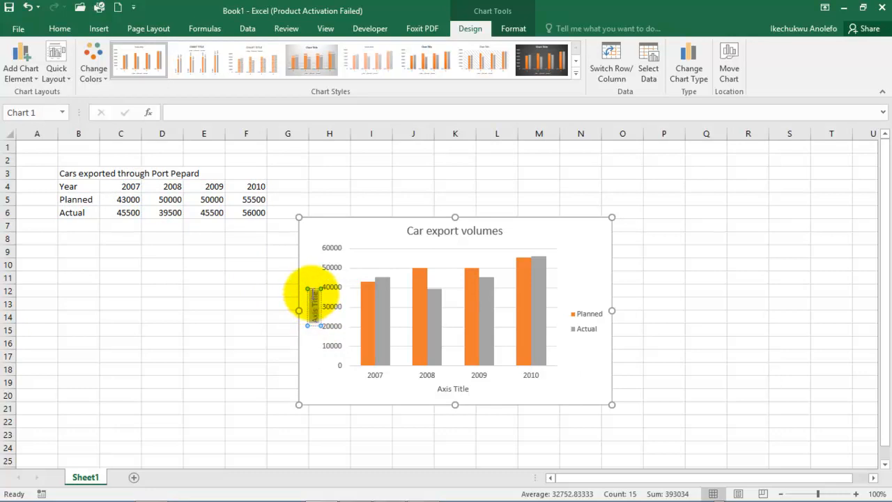
key(ctrl+v)
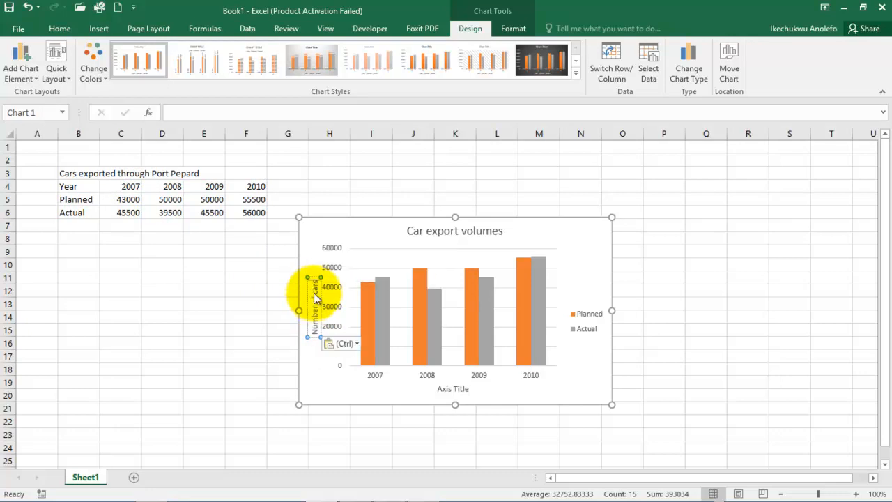
Replace the horizontal axis title placeholder with "Years".
click(459, 395)
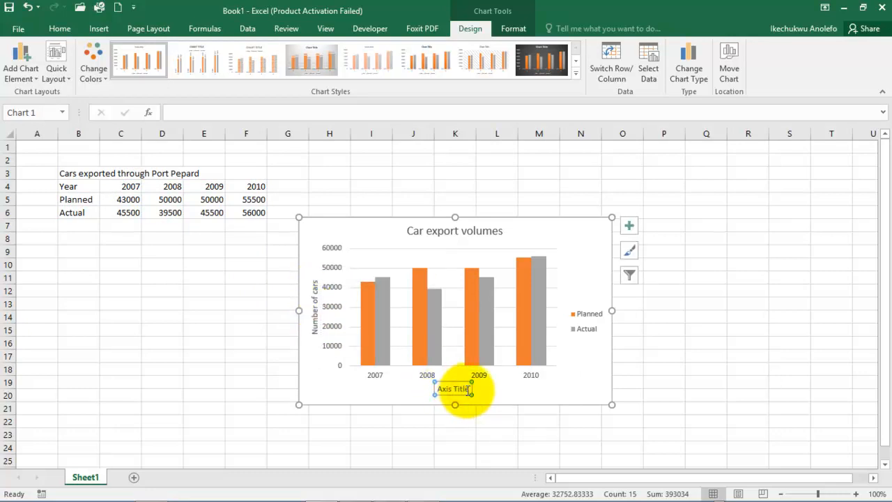
click(470, 388)
drag(471, 388, 437, 387)
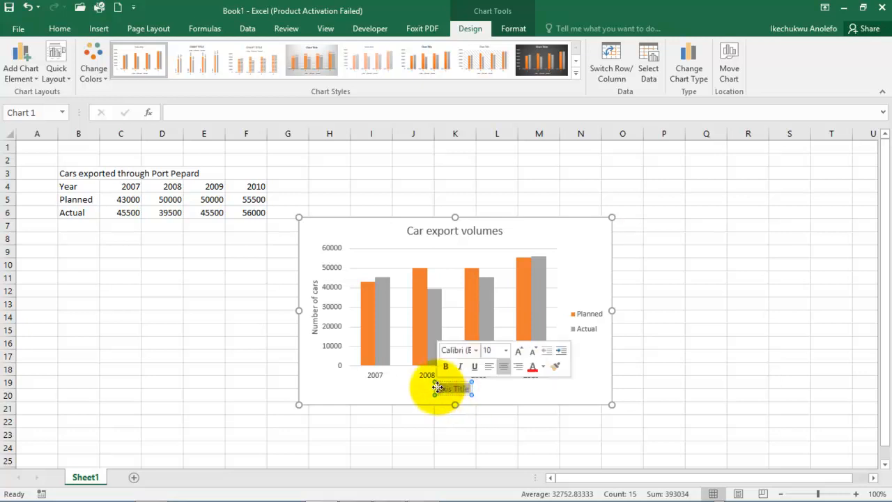
text(Year)
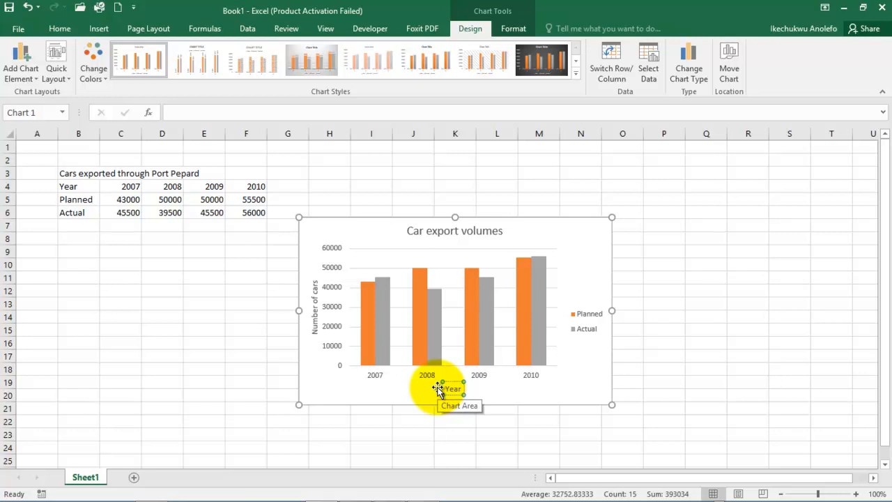
key(Escape)
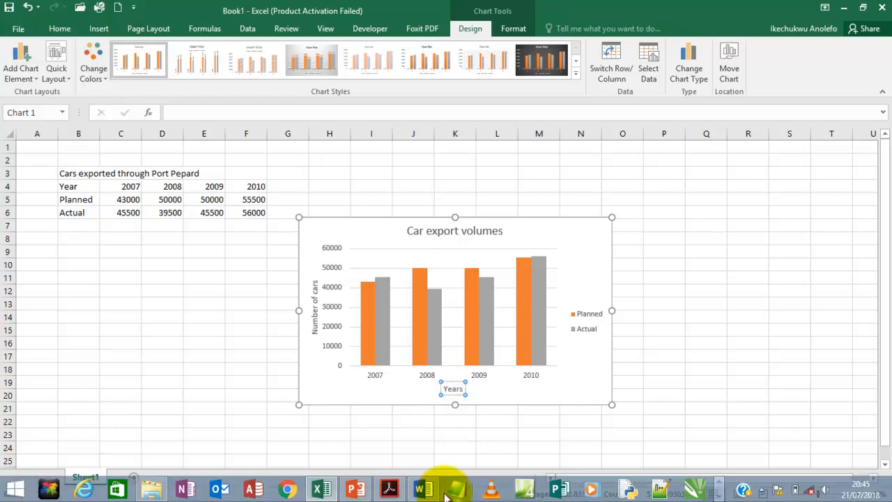
Check the second axis title's wording in task 39 of the question paper and correct the Excel chart's horizontal axis title to "Year".
click(388, 490)
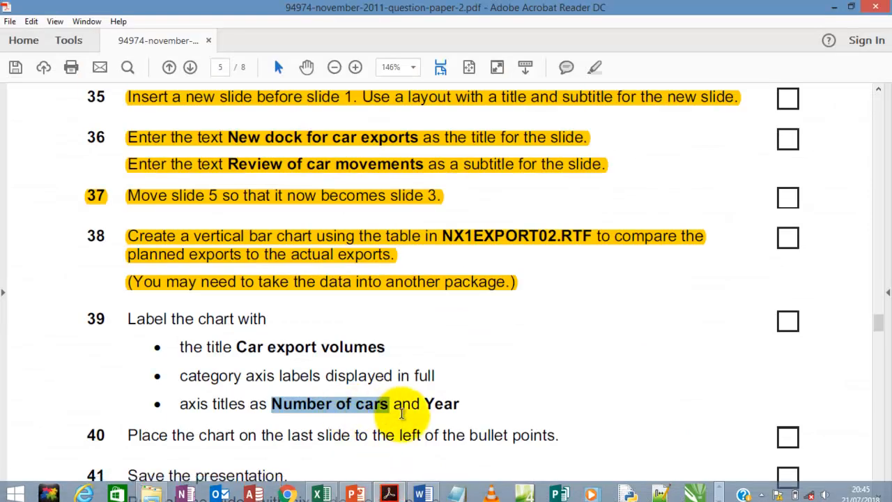
drag(460, 404, 435, 405)
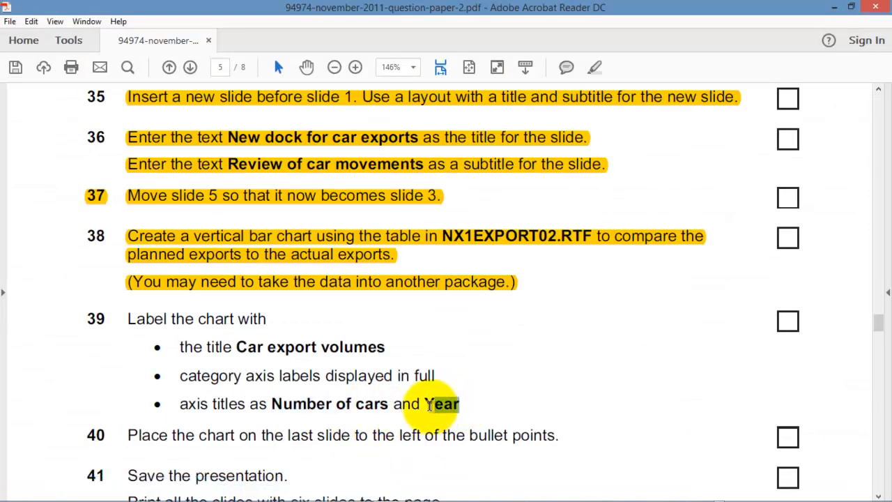
mouse_move(396, 487)
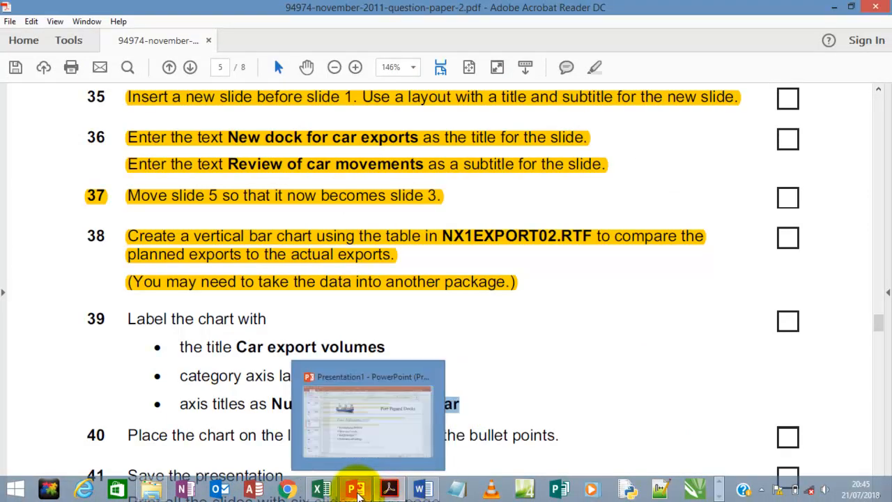
click(325, 490)
click(457, 387)
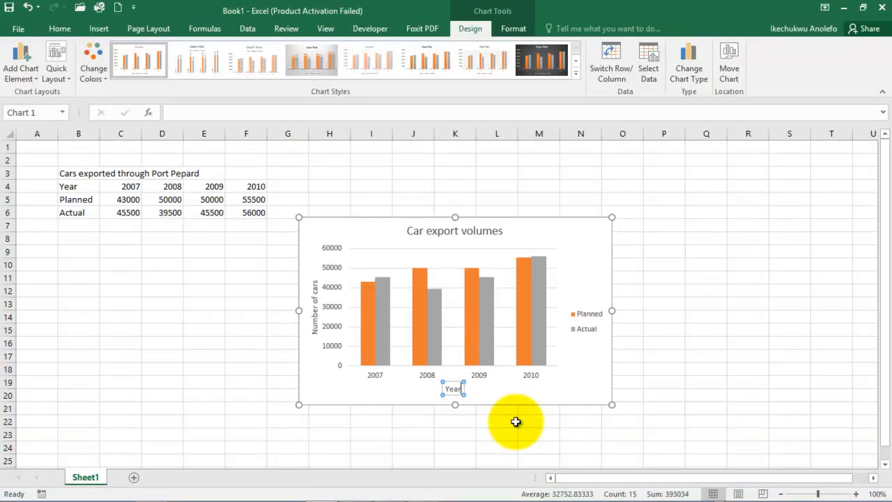
click(646, 378)
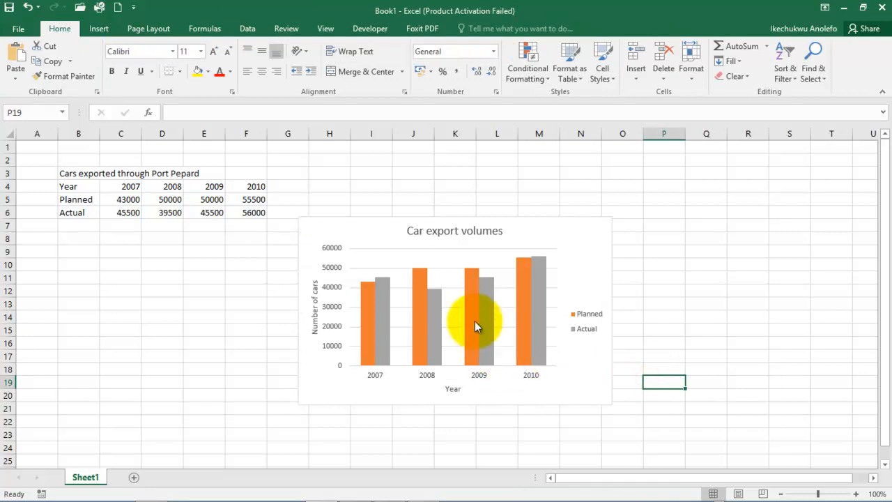
Review tasks 39 and 40 in the question paper, return to Excel and copy the whole "Car export volumes" chart.
mouse_move(352, 491)
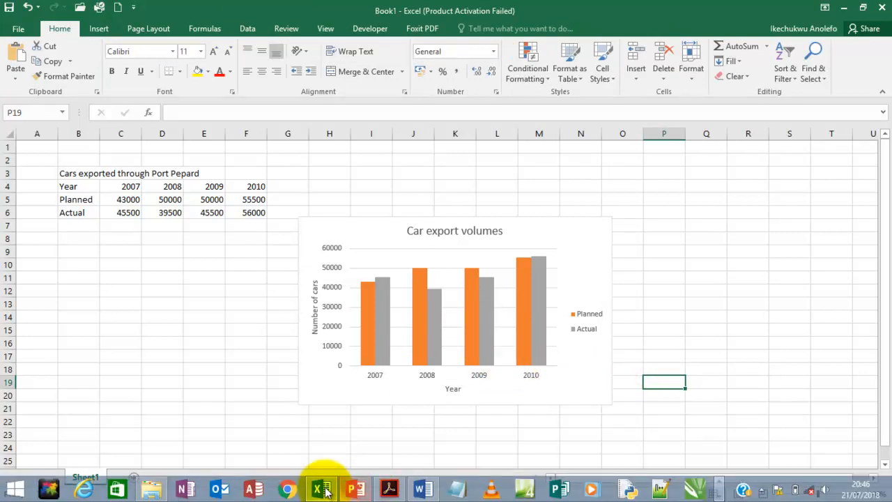
click(388, 492)
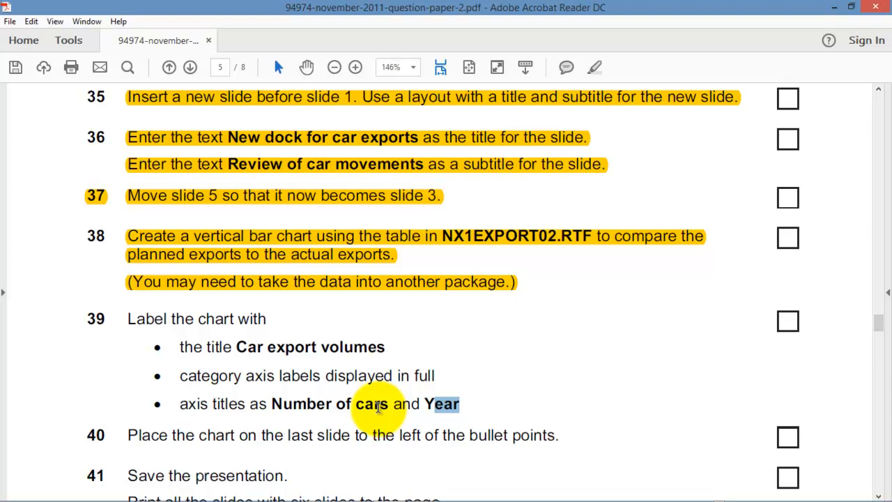
mouse_move(420, 497)
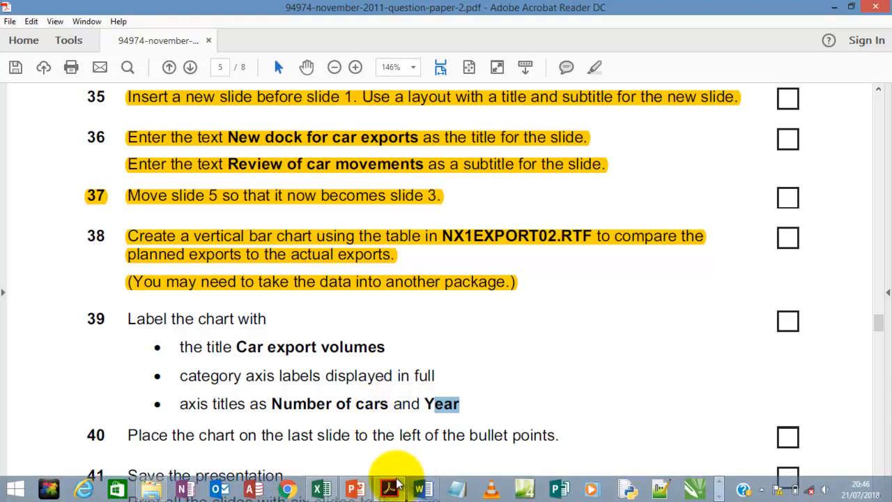
click(328, 488)
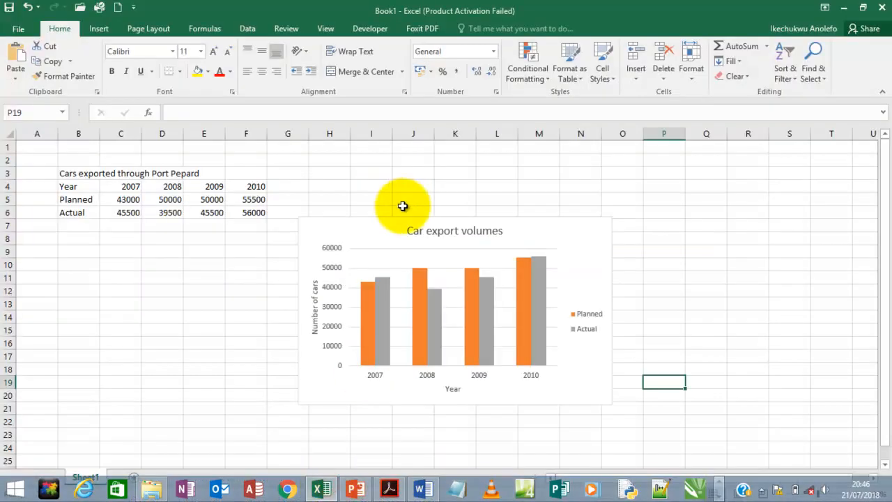
click(386, 217)
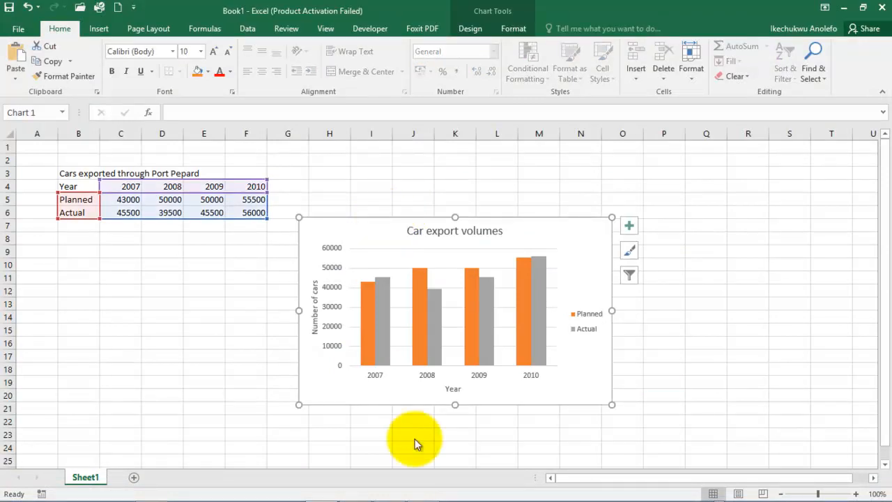
Switch to the PowerPoint presentation and open the last slide, "Car exports".
mouse_move(422, 496)
click(360, 491)
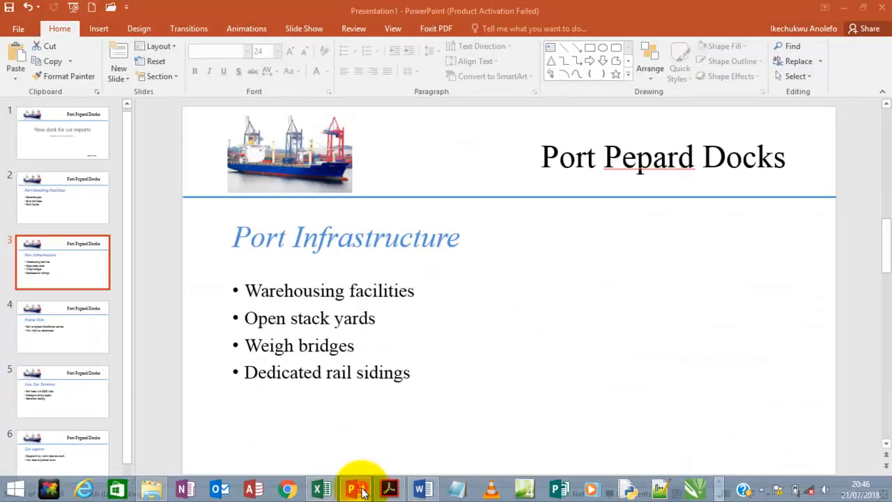
drag(126, 246, 137, 439)
click(77, 441)
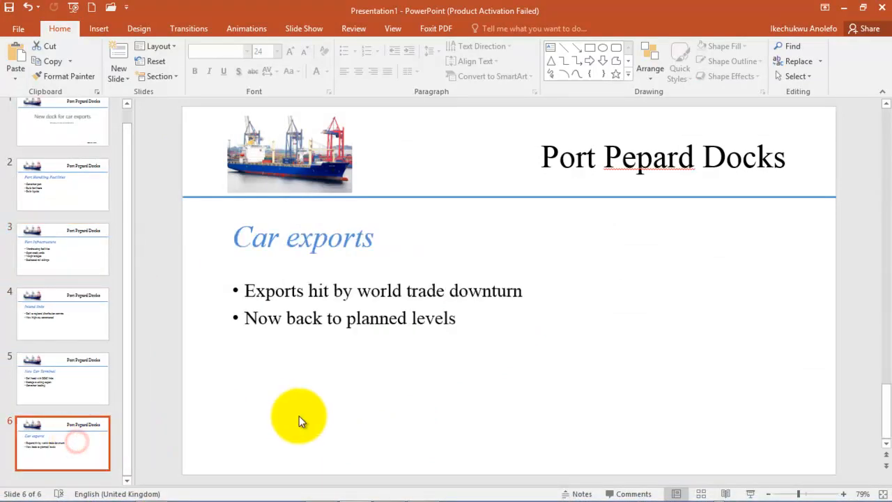
Resize the bullet text placeholder to fill only the right half of the slide, raising its upper edge slightly.
click(287, 315)
drag(229, 356, 512, 339)
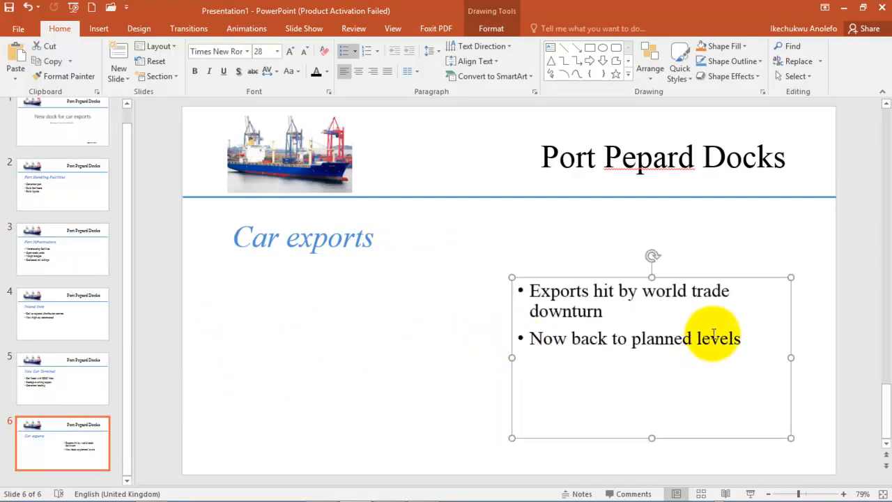
drag(791, 358, 812, 357)
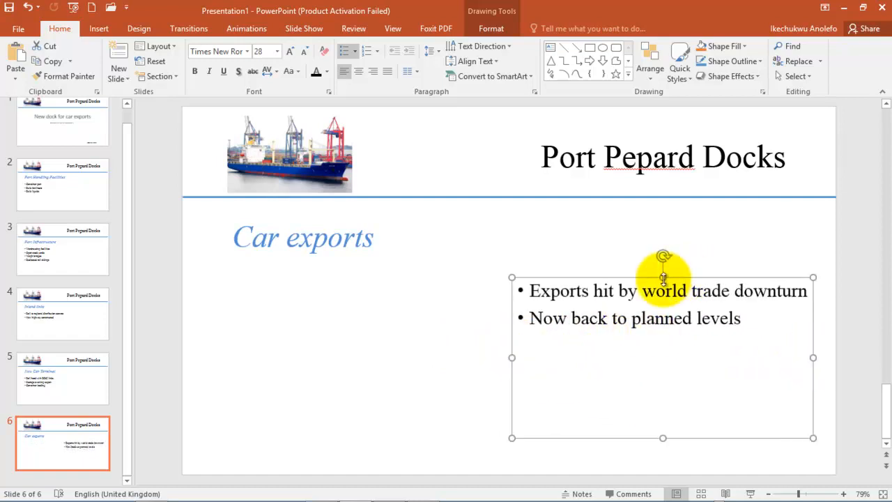
mouse_move(662, 277)
mouse_down()
mouse_move(657, 265)
mouse_move(663, 272)
mouse_up()
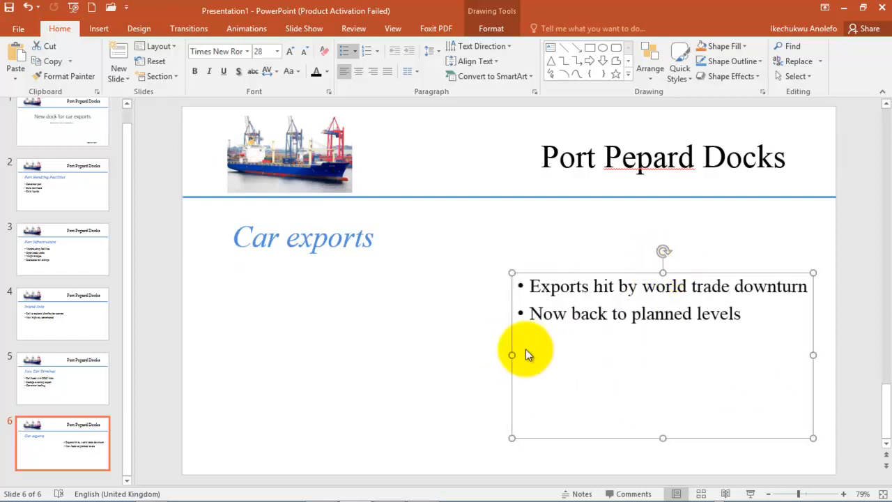
drag(512, 352, 528, 356)
Paste the chart onto slide 6 with source formatting kept and the workbook embedded, and place it below the heading, left of the bullet points.
right_click(261, 307)
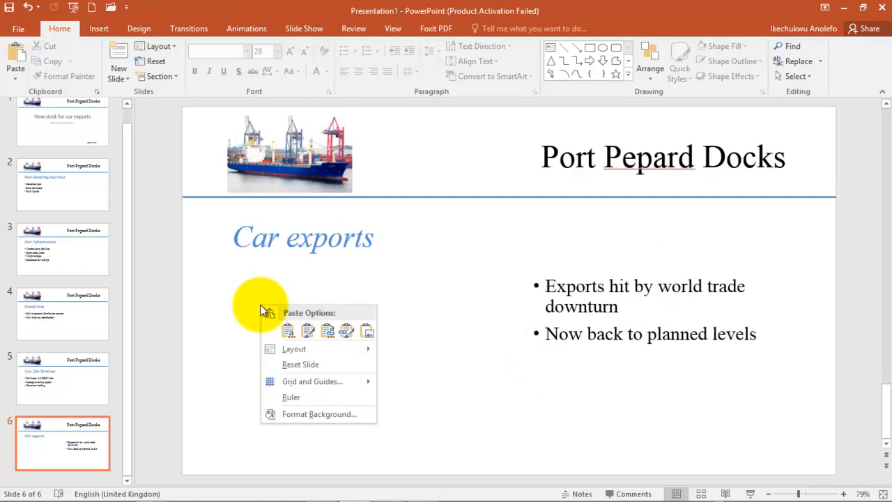
click(307, 331)
click(458, 294)
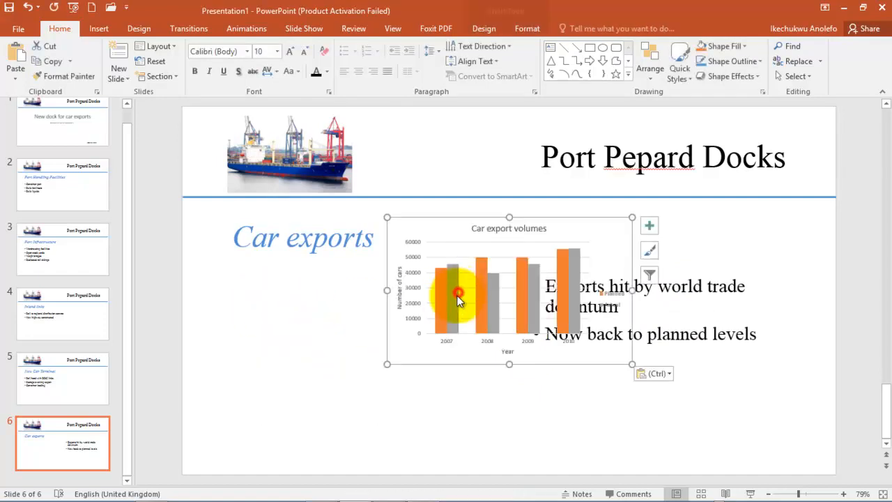
drag(455, 219, 309, 270)
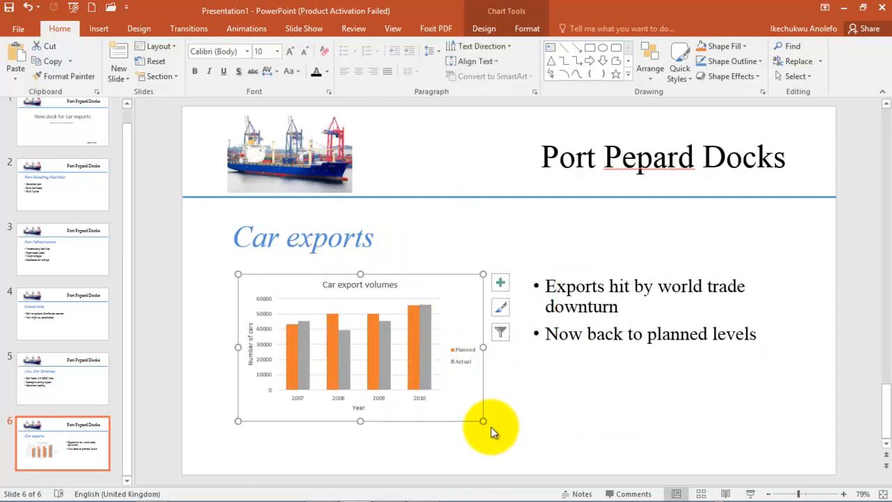
Enlarge the "Car export volumes" chart from two opposite corners so it fills the space beside the bullet text.
drag(483, 421, 514, 438)
drag(237, 273, 225, 269)
click(647, 374)
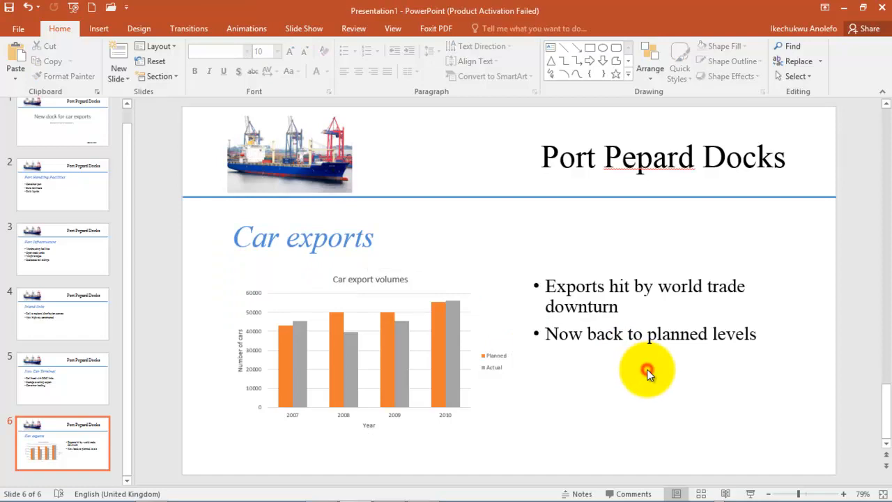
click(577, 307)
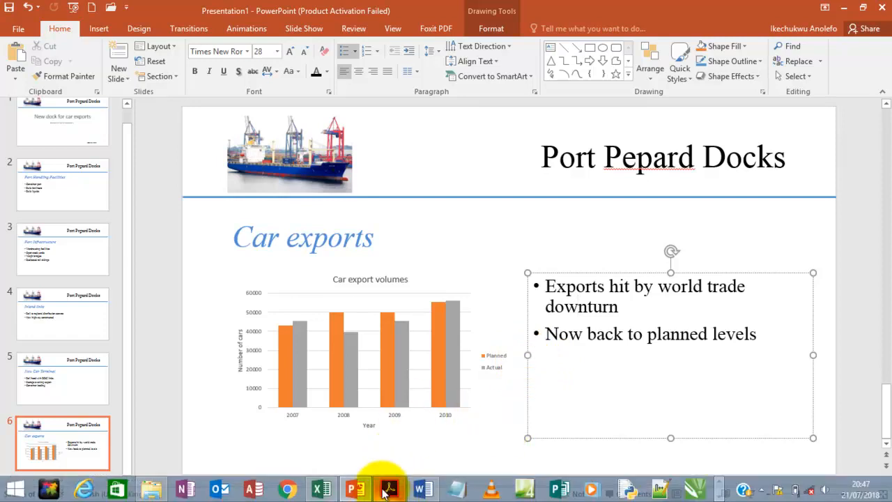
Switch to the question paper in Acrobat Reader and highlight the text of tasks 39 and 40 as done.
click(389, 495)
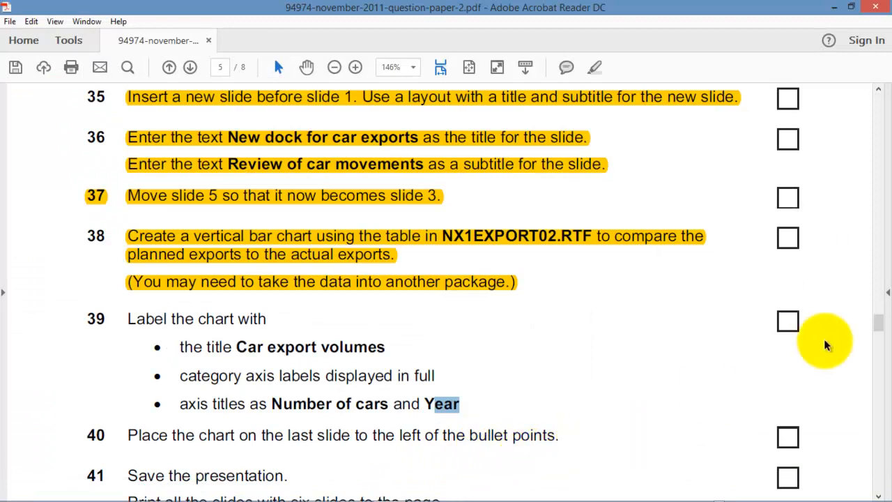
drag(878, 331, 878, 337)
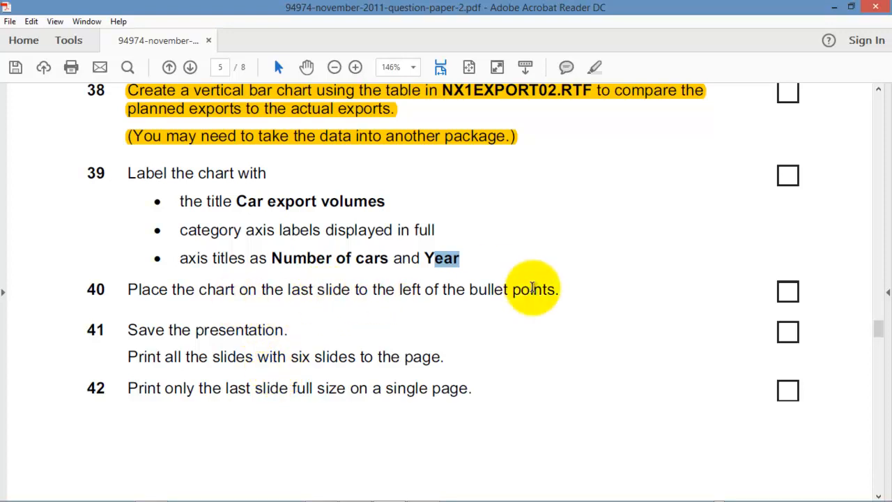
drag(561, 295, 142, 167)
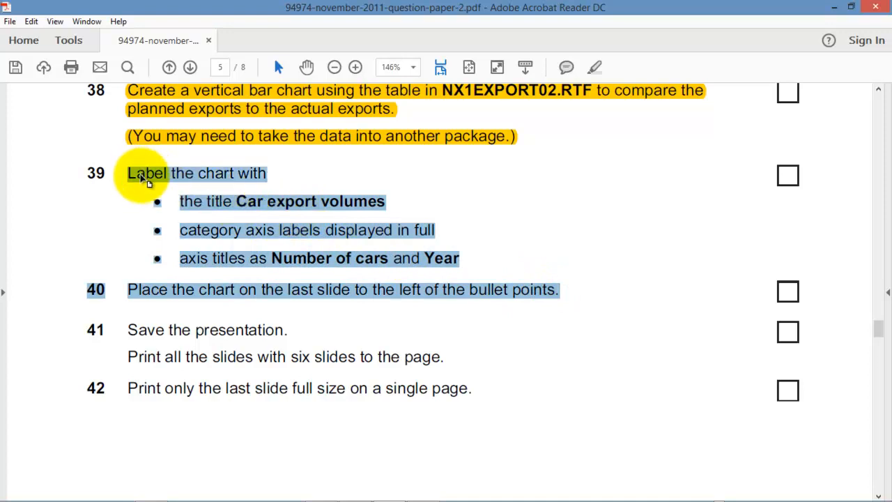
right_click(142, 177)
click(170, 220)
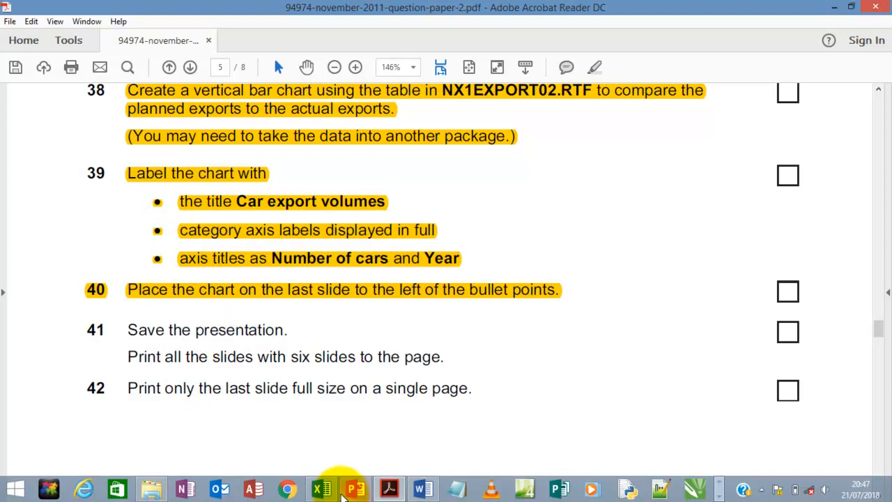
Return to PowerPoint and save the presentation as .pptx in the candidate's folder under Desktop, Oct_Nov 2011, named with the candidate's short name plus 001.
click(356, 487)
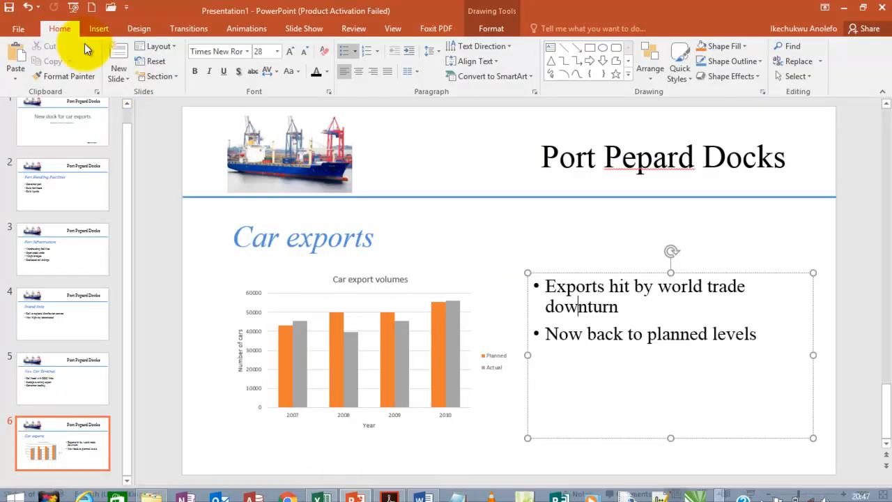
click(19, 29)
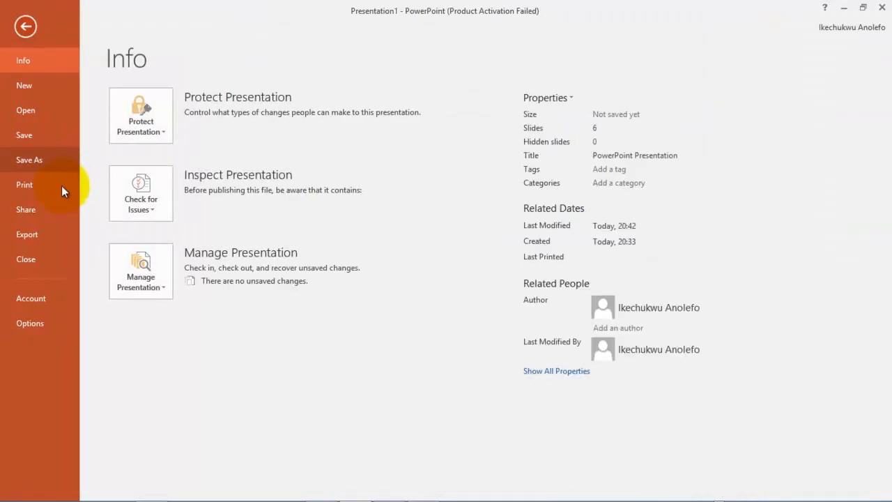
click(48, 165)
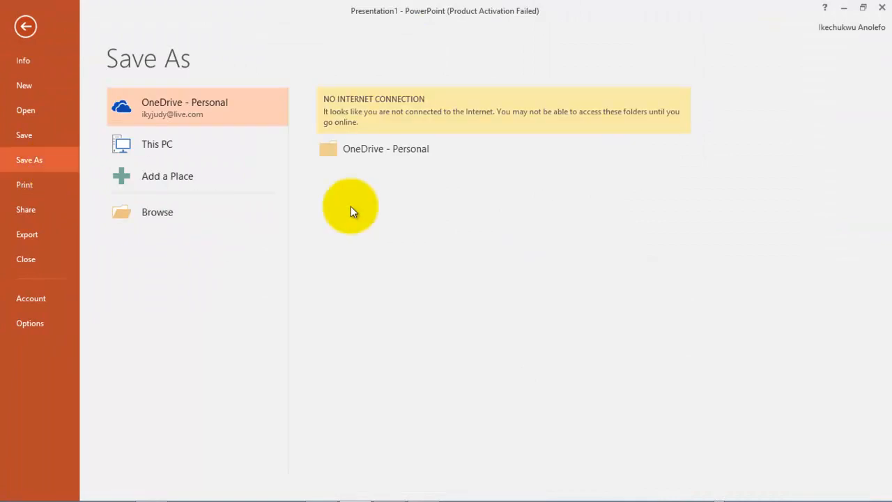
click(198, 208)
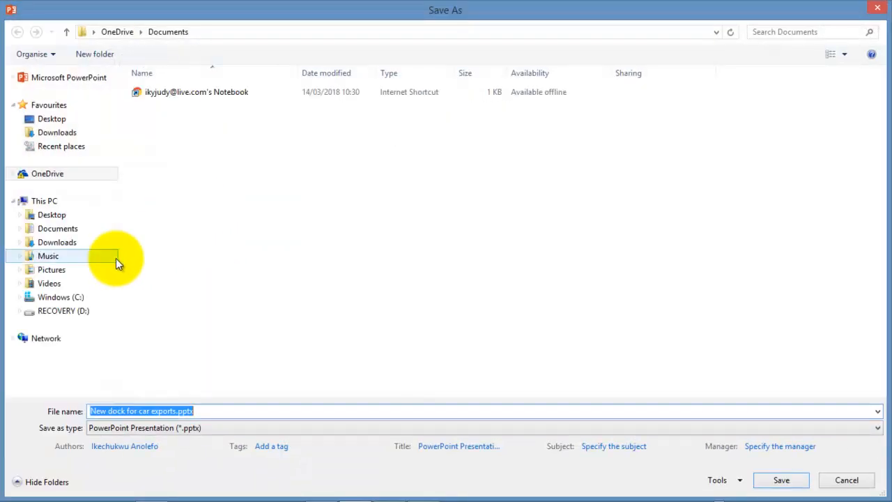
click(51, 214)
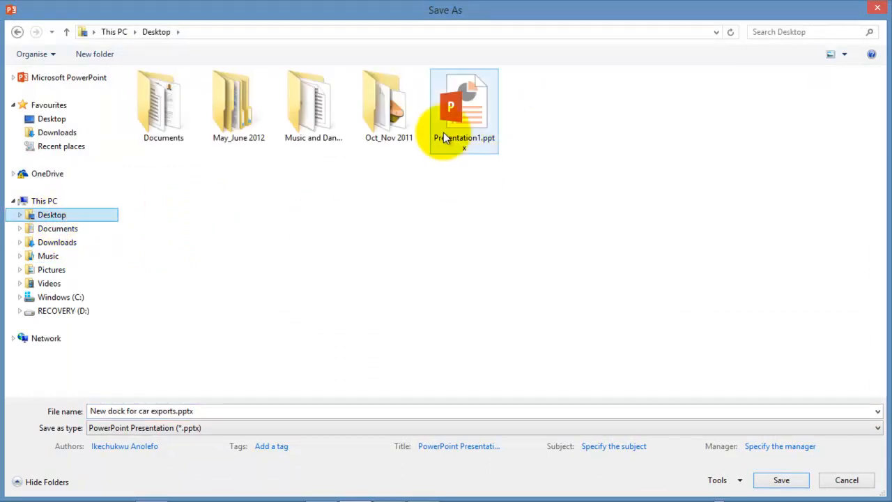
double_click(384, 115)
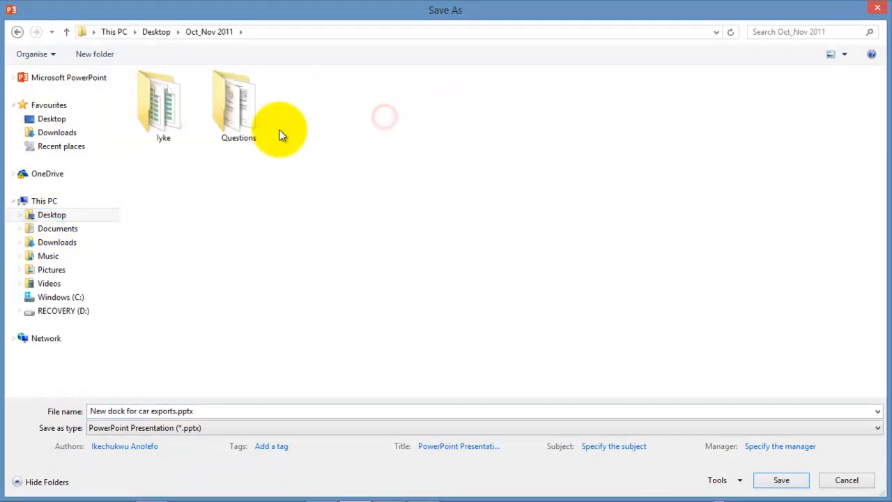
double_click(171, 113)
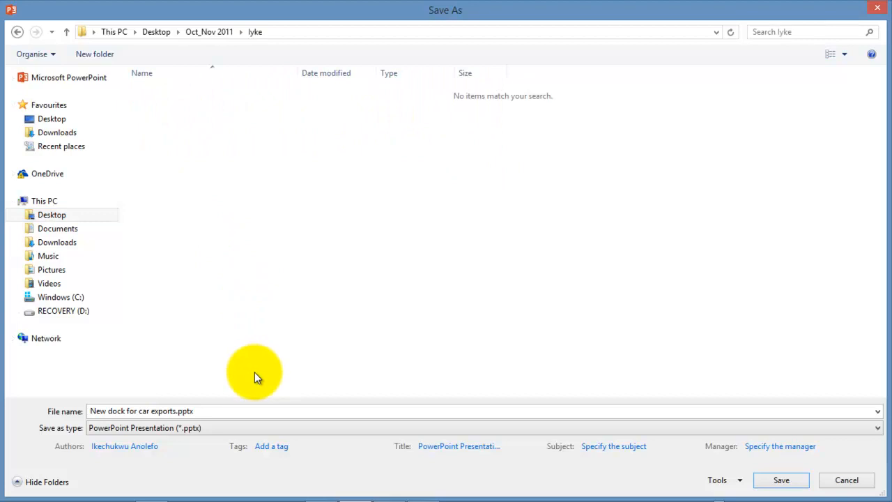
drag(219, 410, 140, 409)
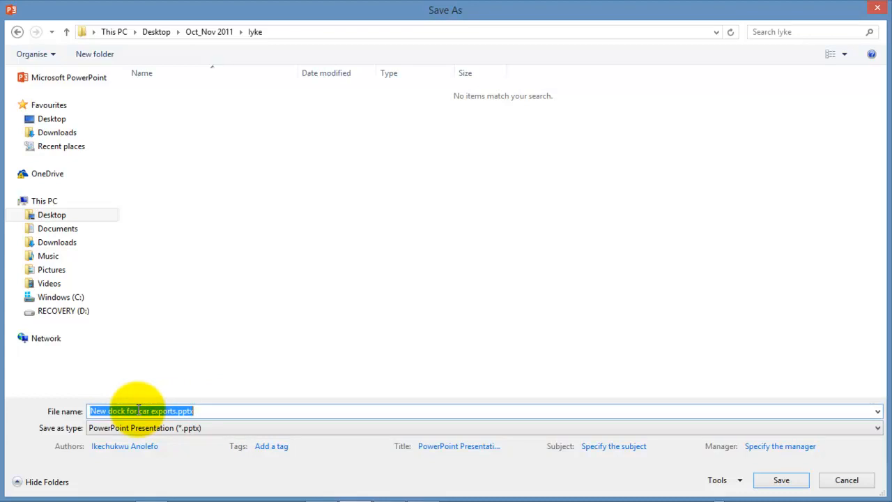
text(Iyke001)
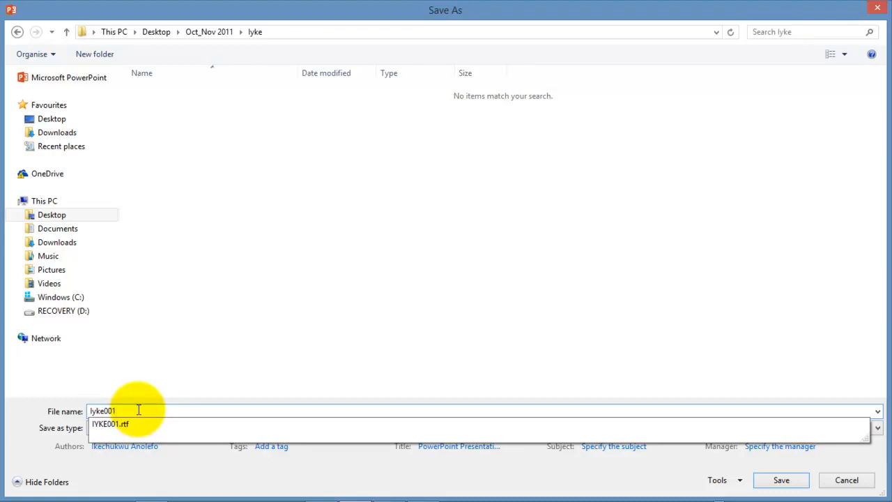
click(264, 370)
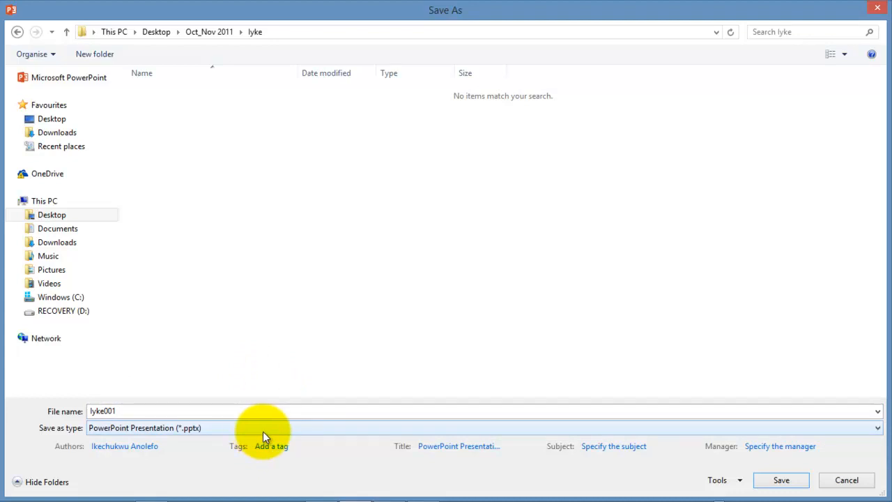
click(774, 484)
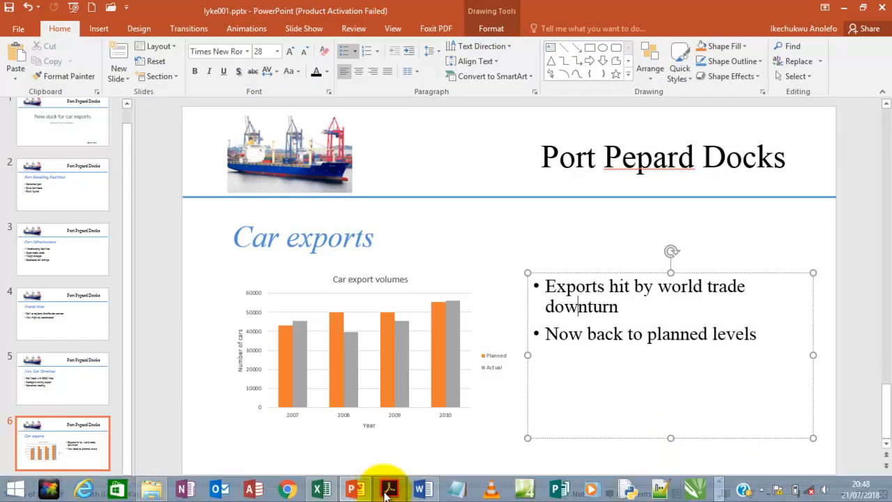
Check task 41 in the question paper, return to PowerPoint and set the print layout to 6 Slides Horizontal handouts for all slides.
click(388, 490)
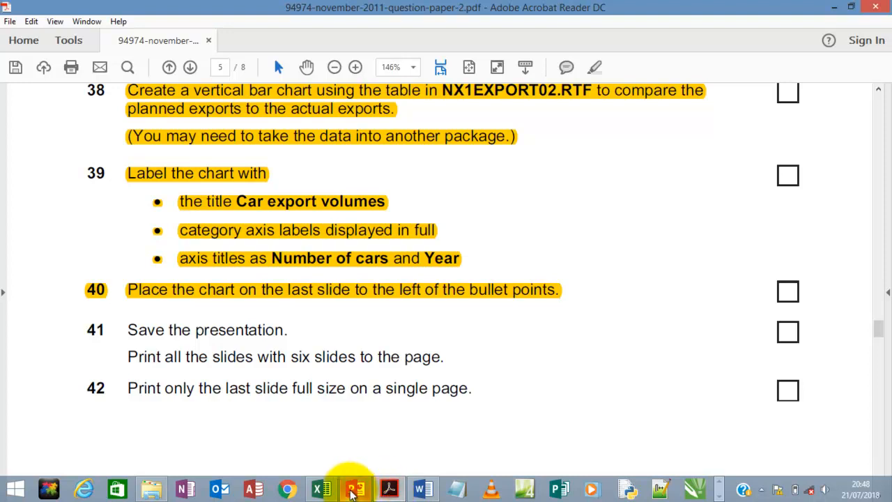
click(352, 489)
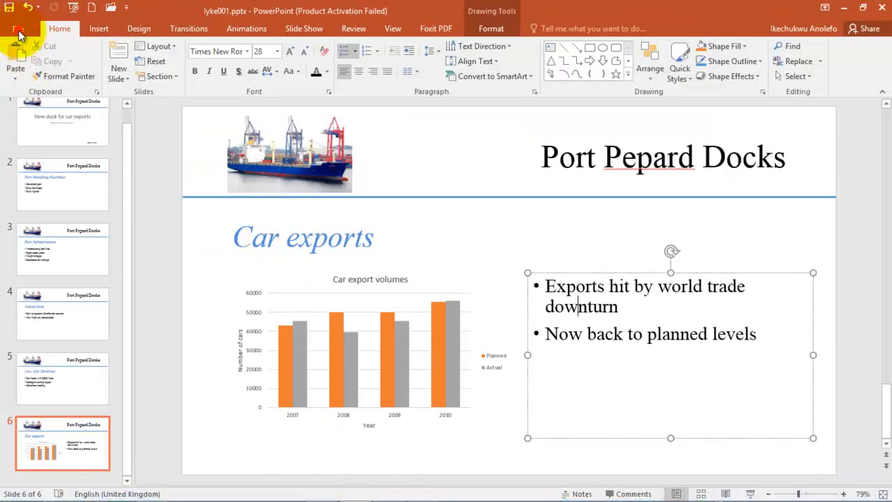
click(18, 29)
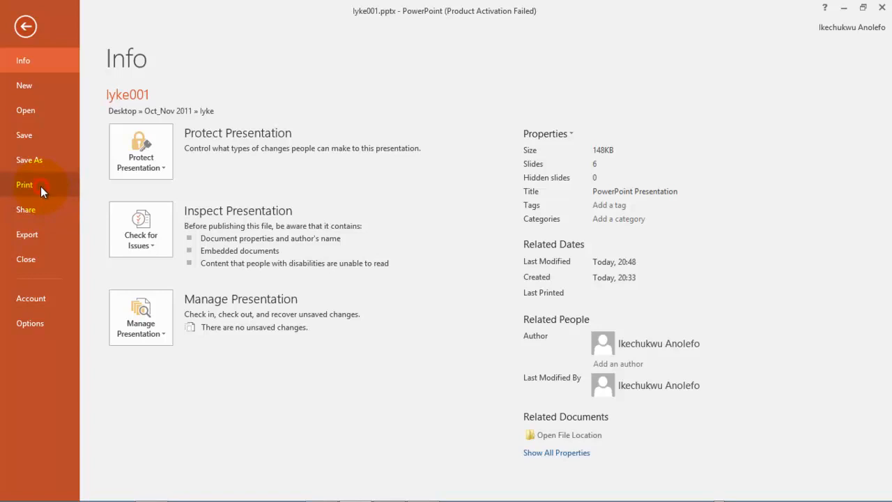
click(41, 186)
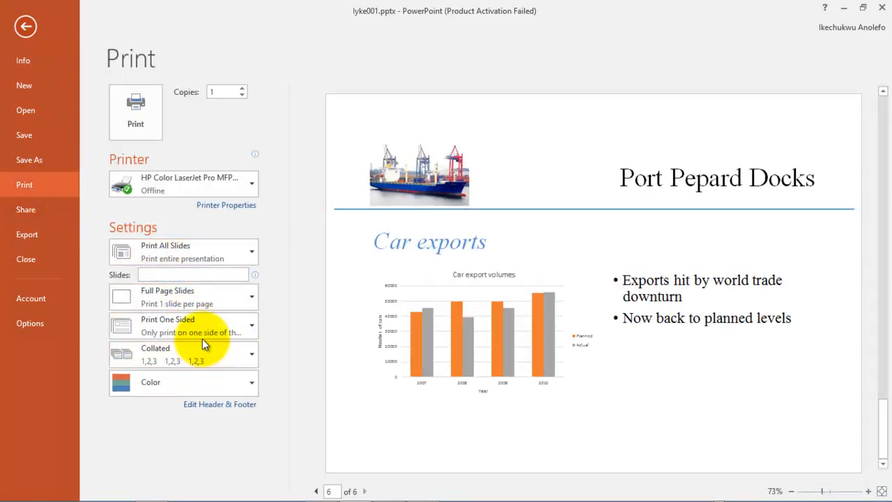
click(190, 299)
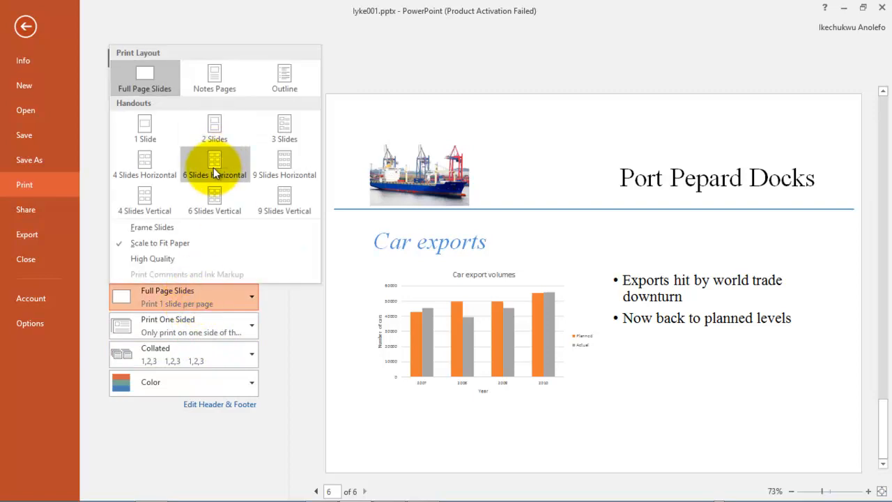
click(215, 174)
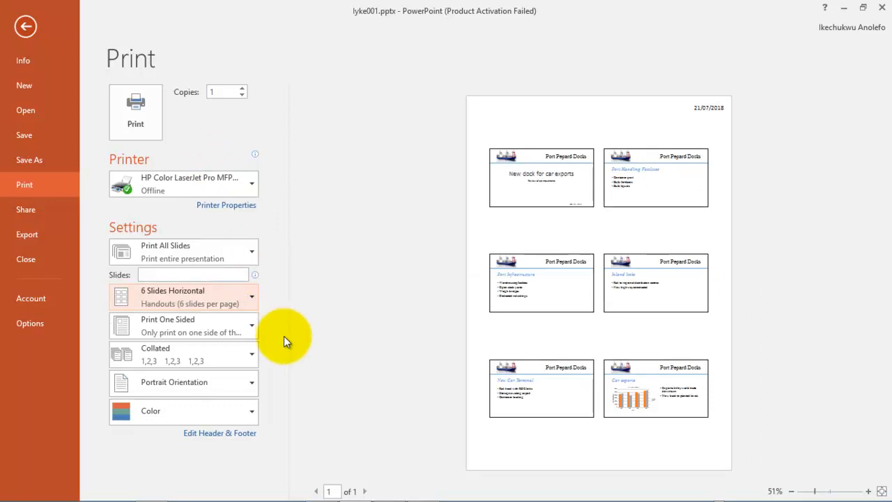
click(26, 28)
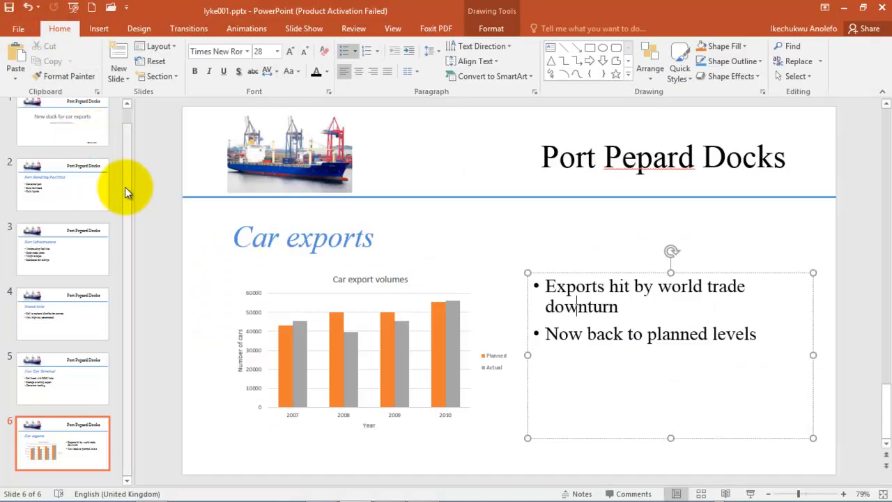
View slide 2, "Port Handling Facilities", and open the presentation's Slide Master view.
click(84, 190)
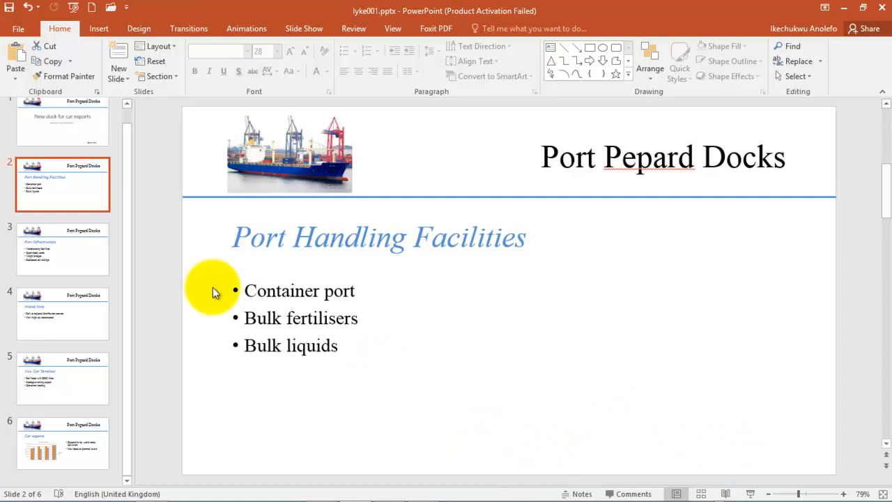
drag(129, 232, 119, 172)
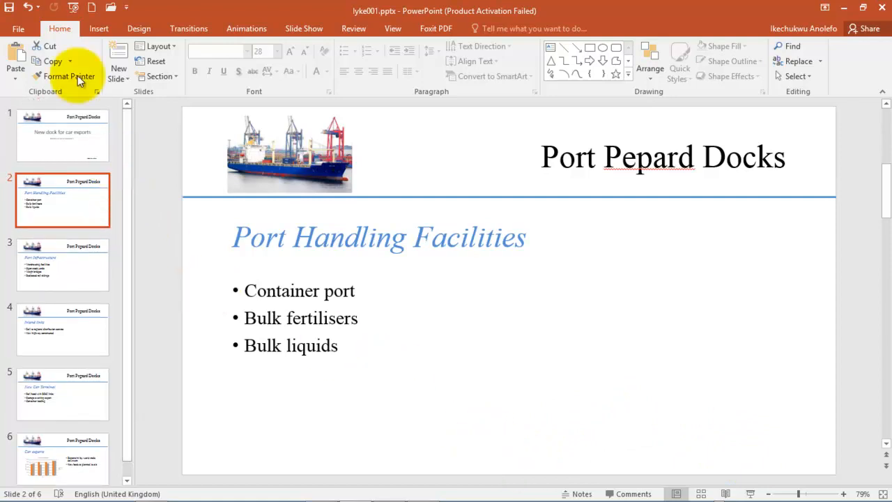
click(392, 28)
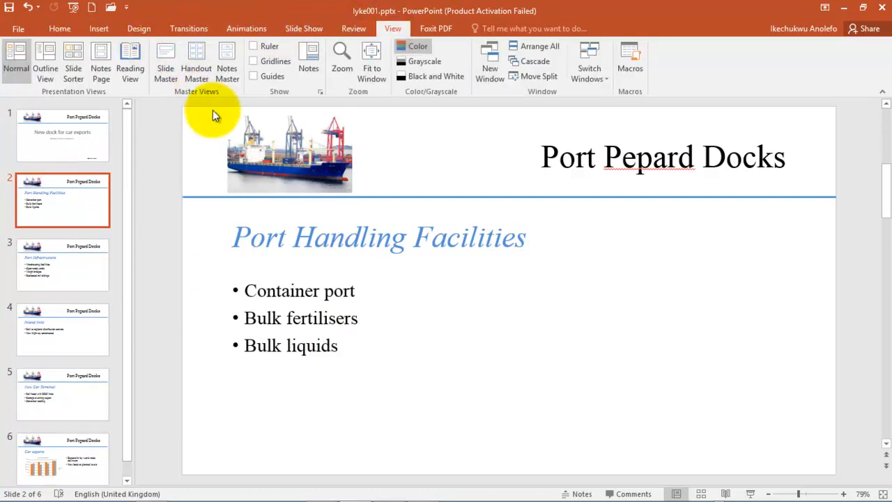
click(167, 70)
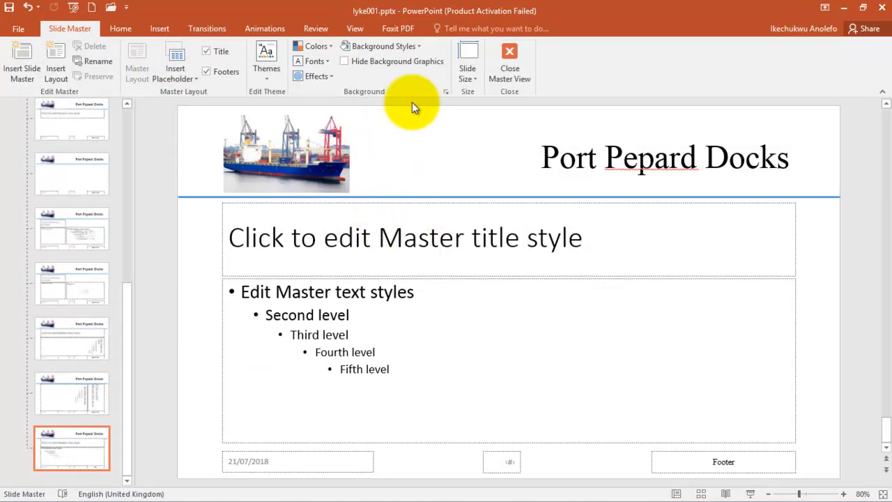
Apply the slide number and the candidate's footer text to all slides from the top-level slide master, leaving the date and time off.
click(160, 28)
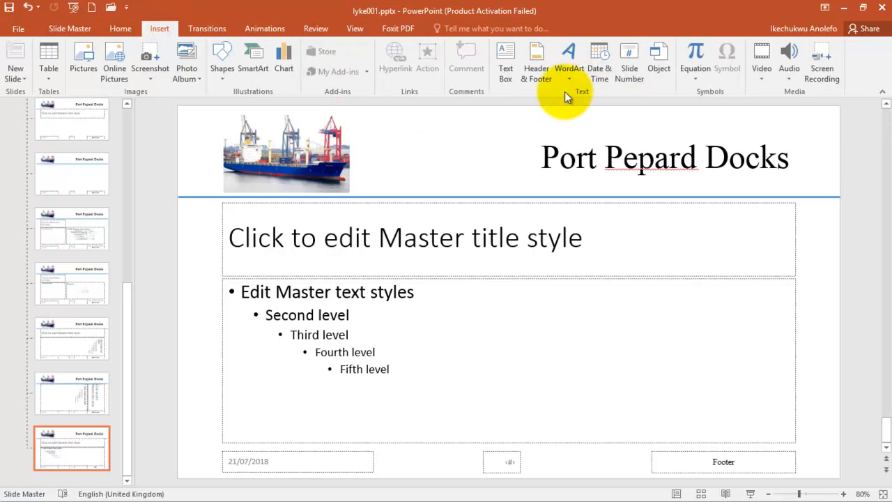
click(540, 73)
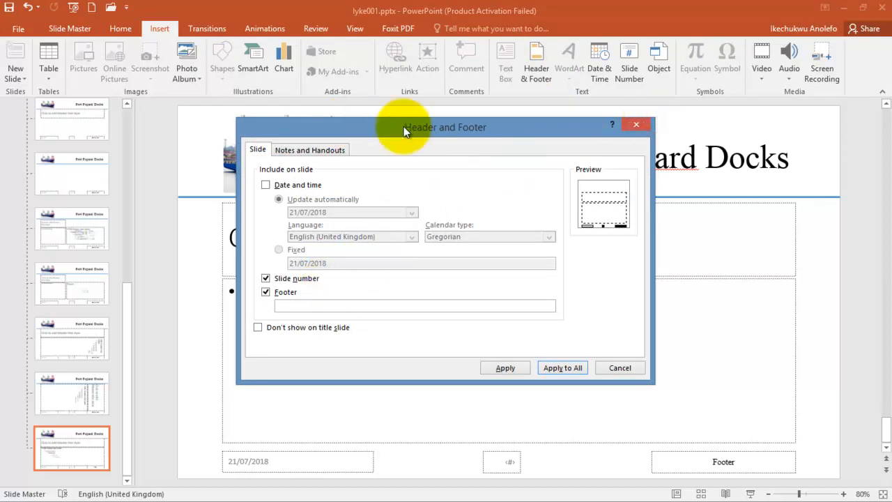
click(633, 126)
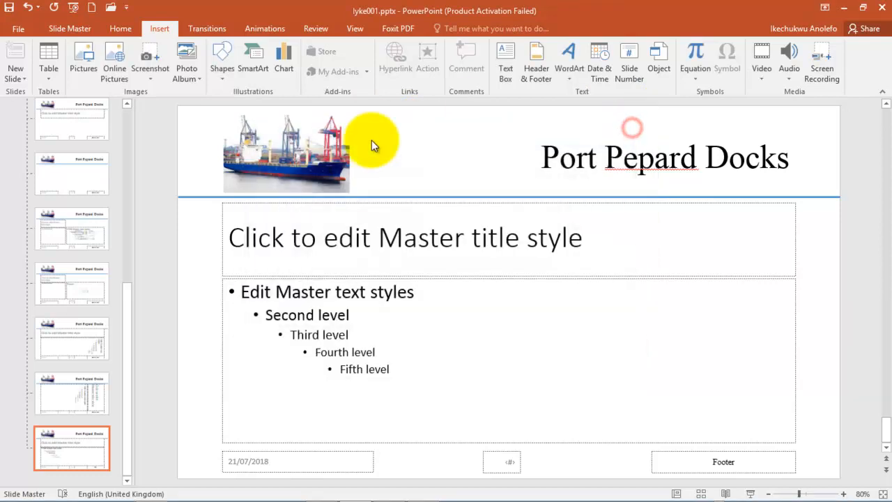
drag(129, 313, 125, 103)
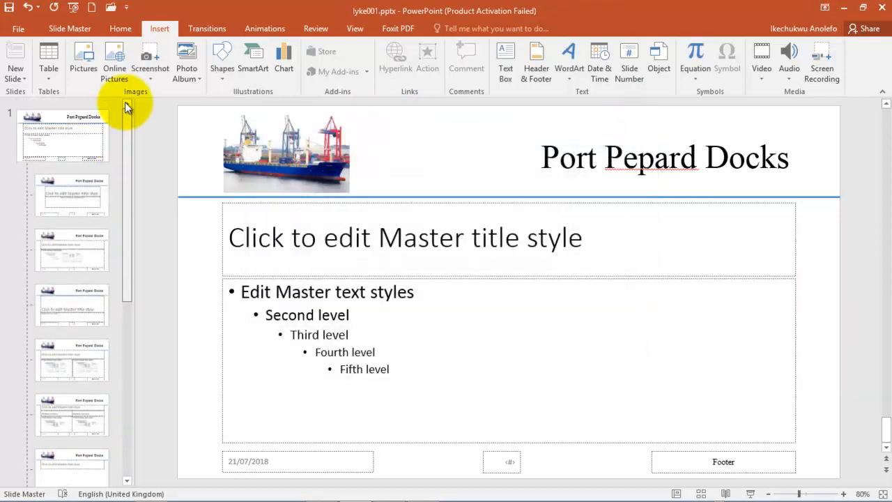
click(84, 124)
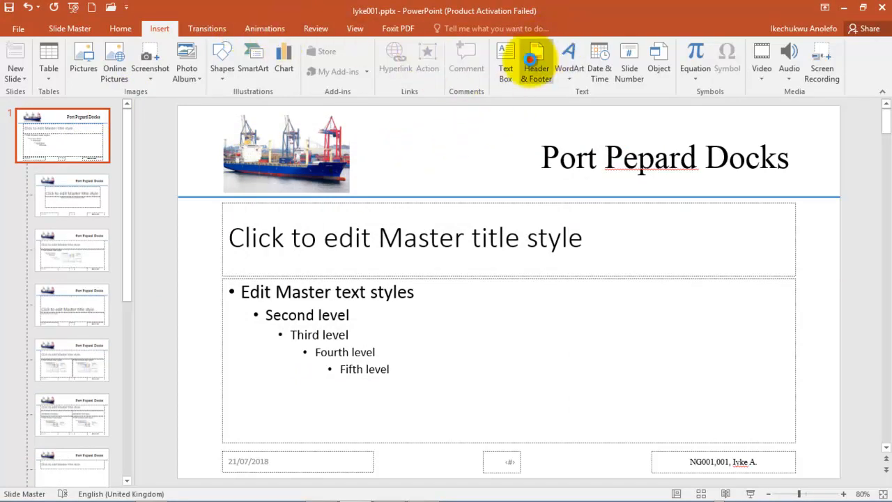
click(535, 66)
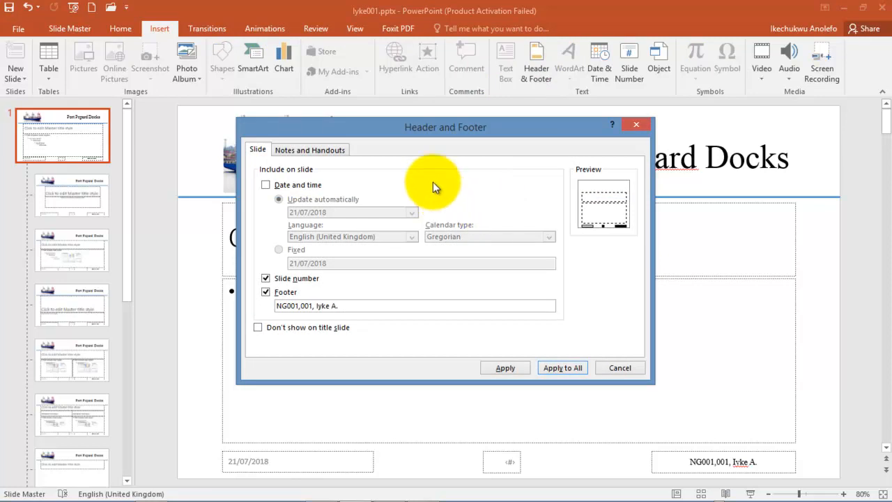
click(561, 367)
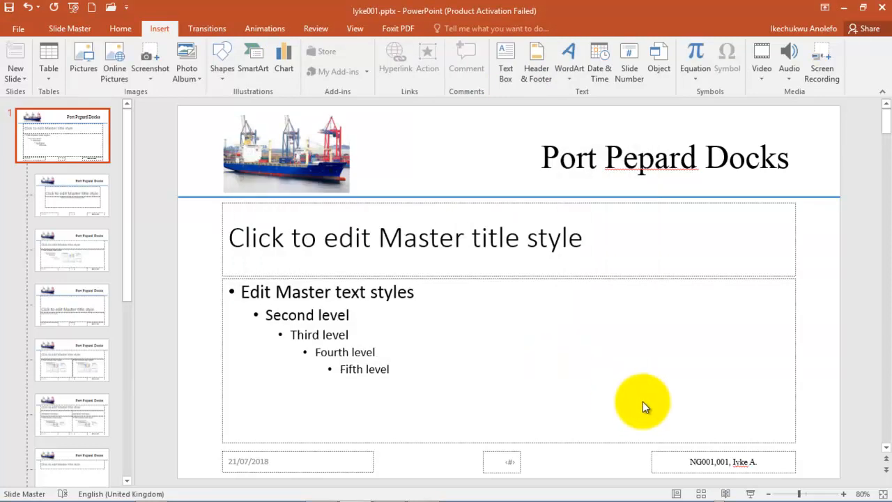
Close Slide Master view and check the slide number and footer on slides 3 to 6.
click(66, 28)
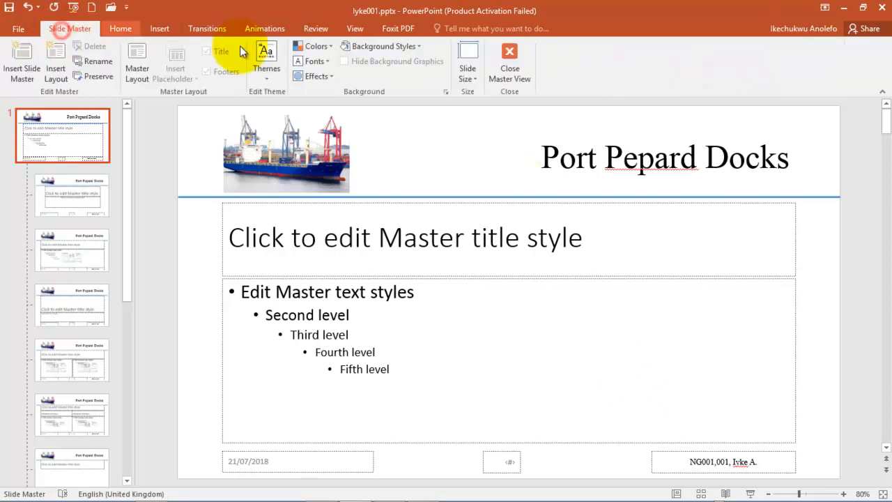
click(515, 69)
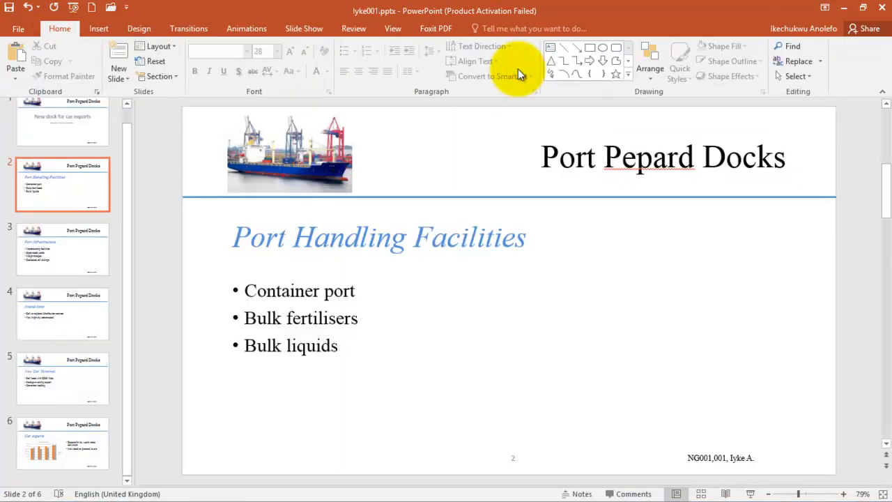
click(89, 251)
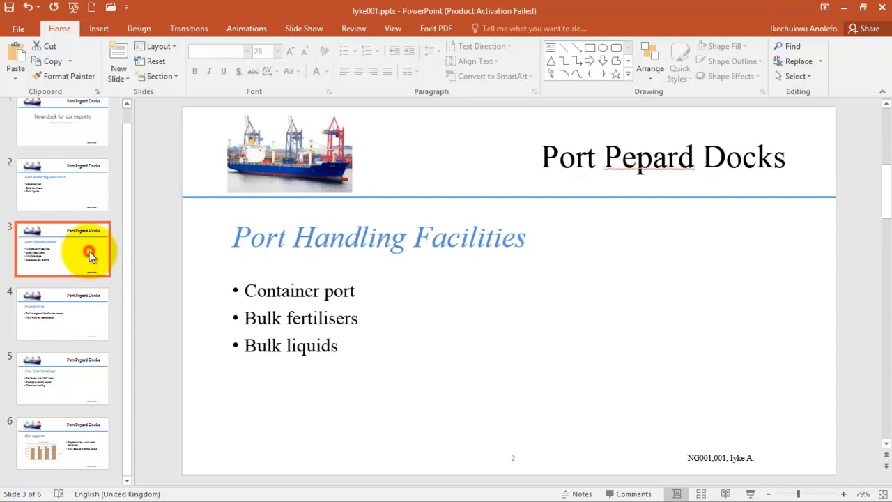
click(89, 312)
click(95, 395)
click(94, 438)
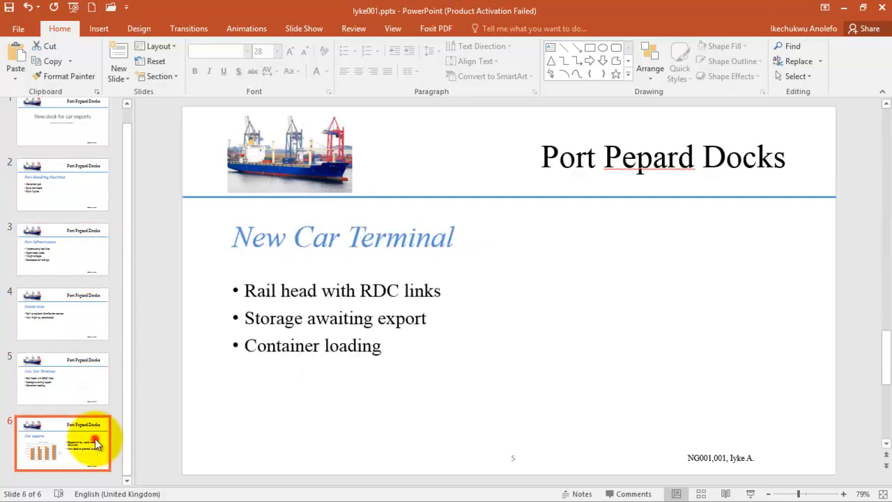
Check the slide number and footer on the title slide, then review slides 4 to 6 again.
click(130, 256)
scroll(112, 181, up, 1)
click(67, 132)
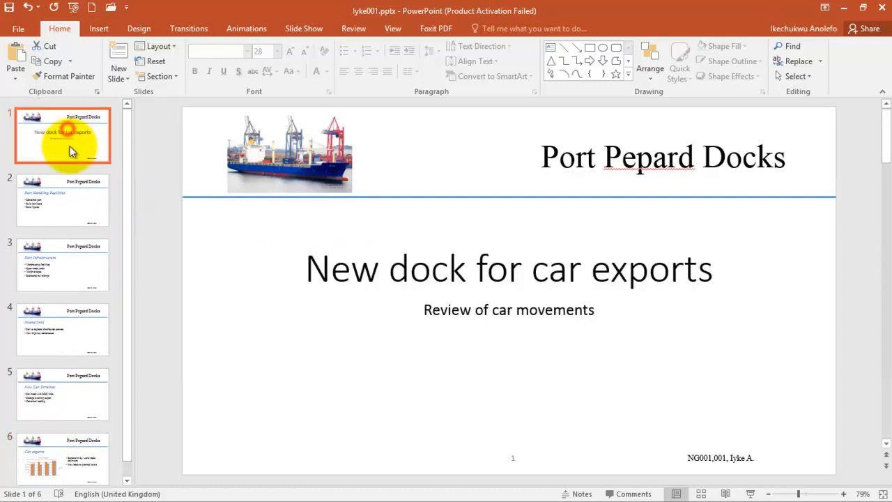
drag(128, 329, 135, 361)
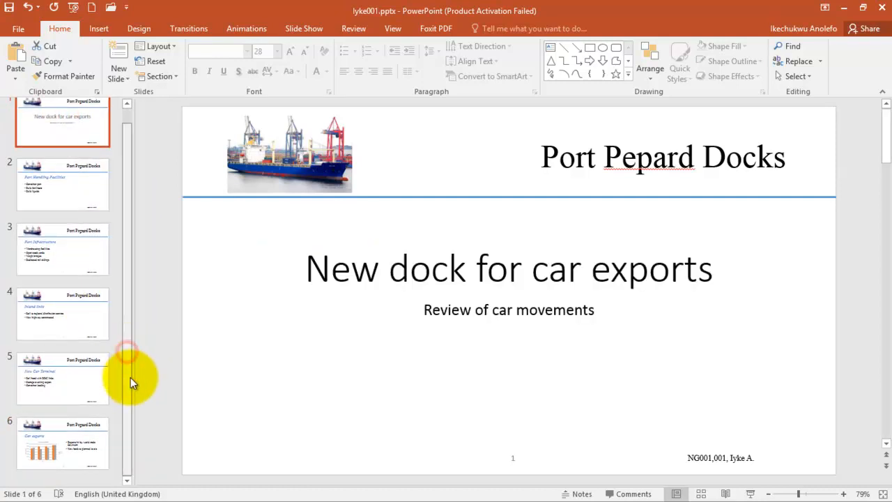
click(83, 333)
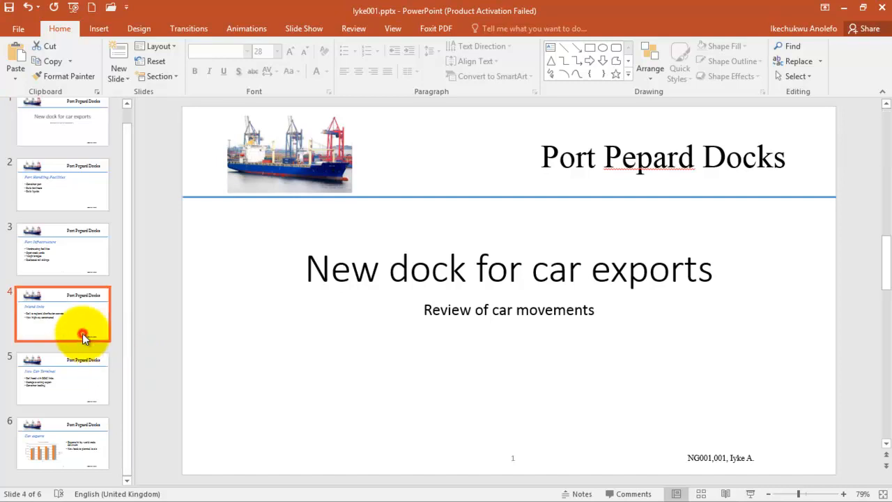
click(81, 377)
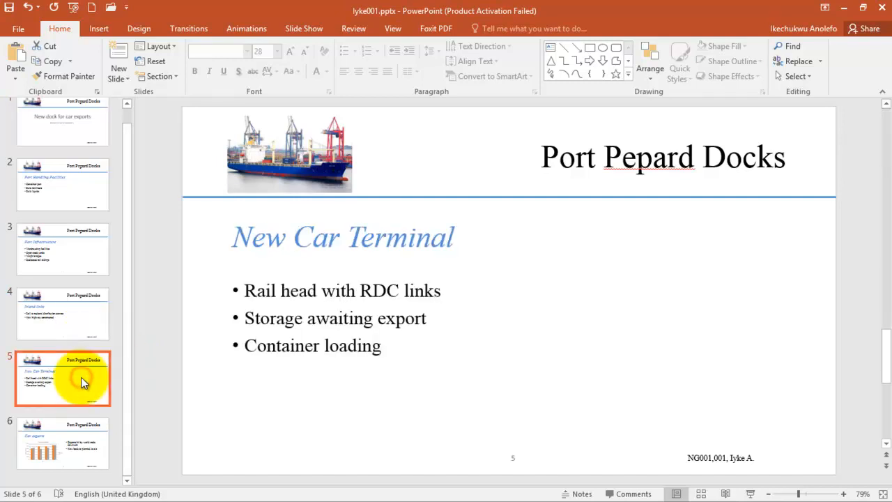
click(90, 437)
drag(126, 337, 121, 221)
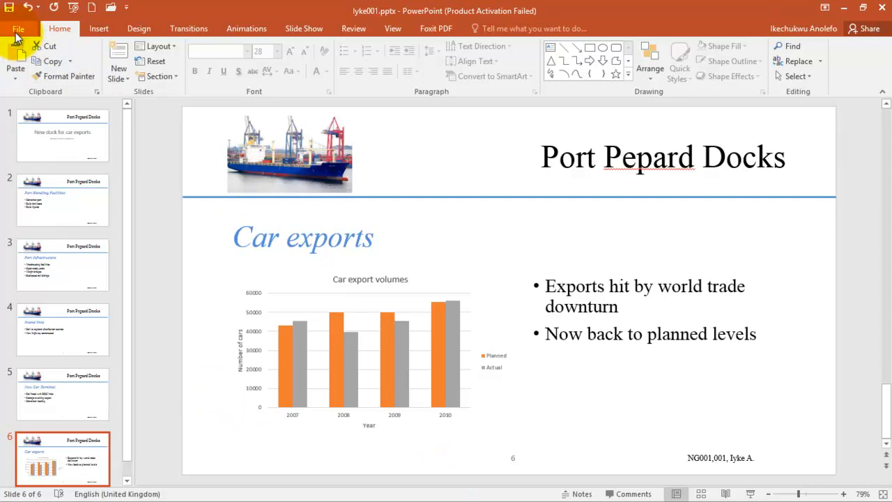
Switch to the question paper in Adobe Acrobat Reader and read the printing instructions in tasks 41 and 42.
click(333, 448)
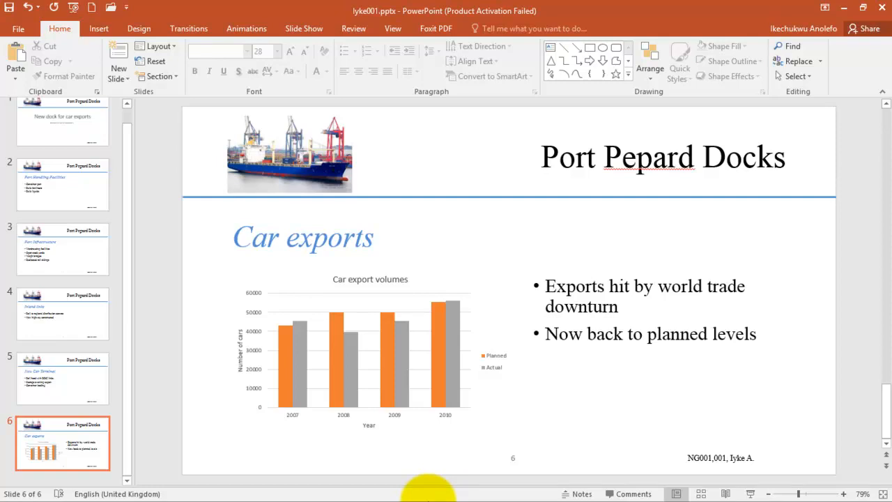
key(alt+Tab)
key(alt+Tab)
key(alt+Tab)
key(alt+Tab)
key(alt+Tab)
key(alt+Tab)
key(alt+Tab)
key(alt+Tab)
key(alt+Tab)
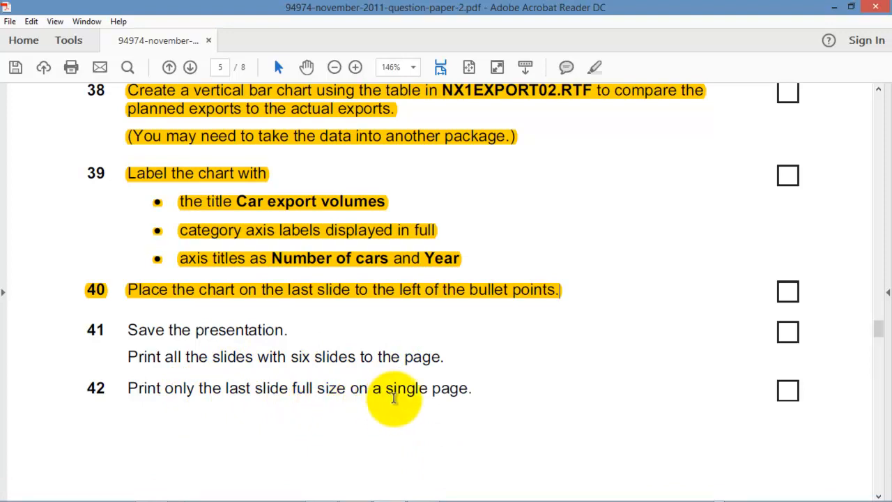
mouse_move(879, 325)
mouse_down()
mouse_move(880, 340)
mouse_move(876, 325)
mouse_move(879, 333)
mouse_up()
mouse_move(390, 492)
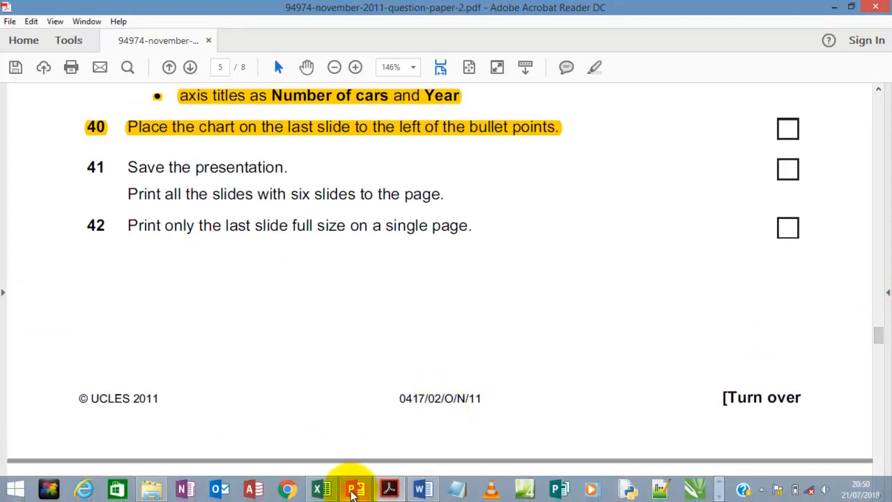
Return to PowerPoint, select the last slide, "Car exports", and set the print layout to Full Page Slides.
click(353, 493)
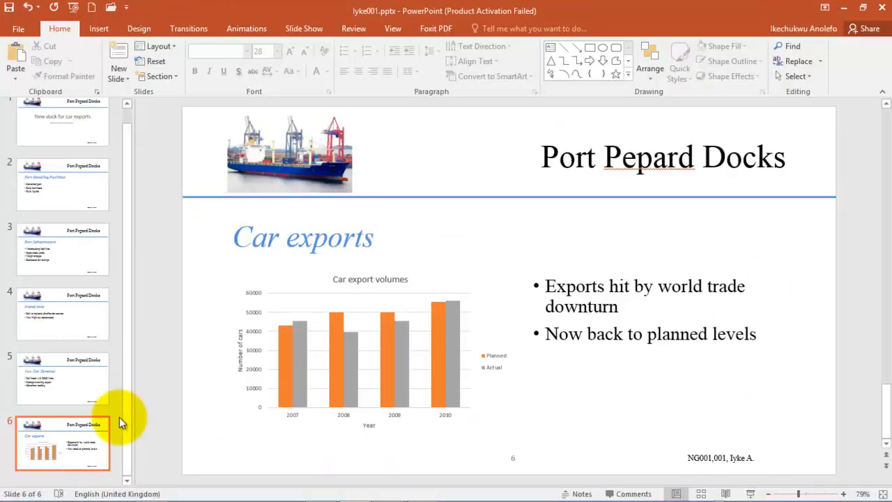
click(63, 448)
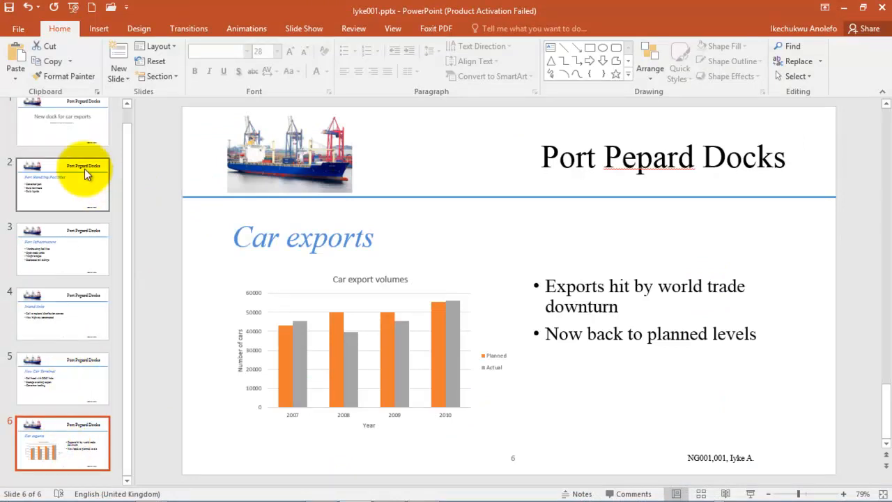
click(19, 29)
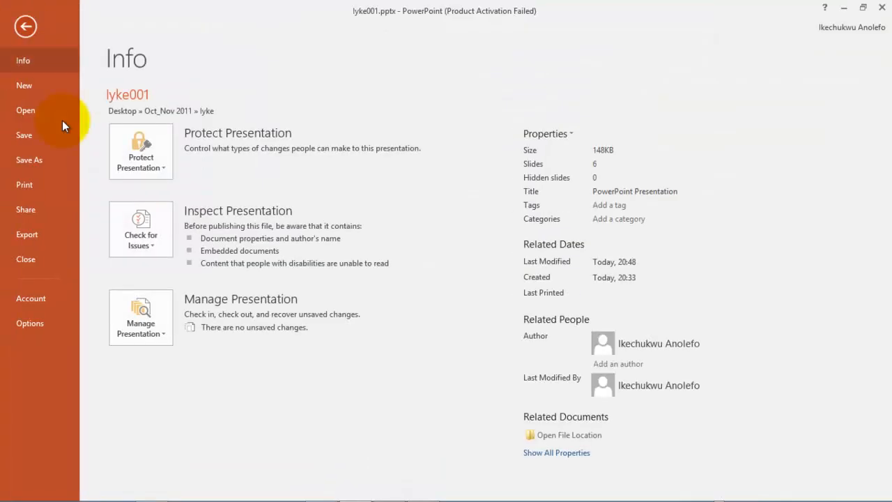
click(53, 185)
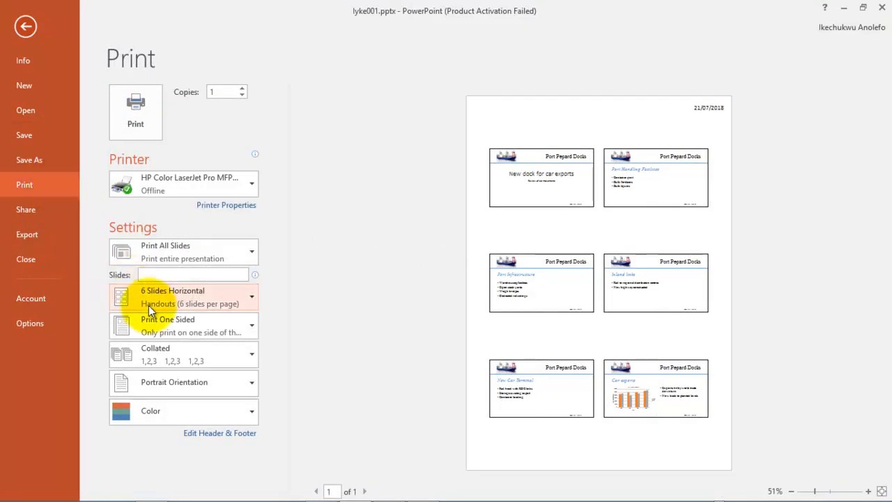
click(189, 302)
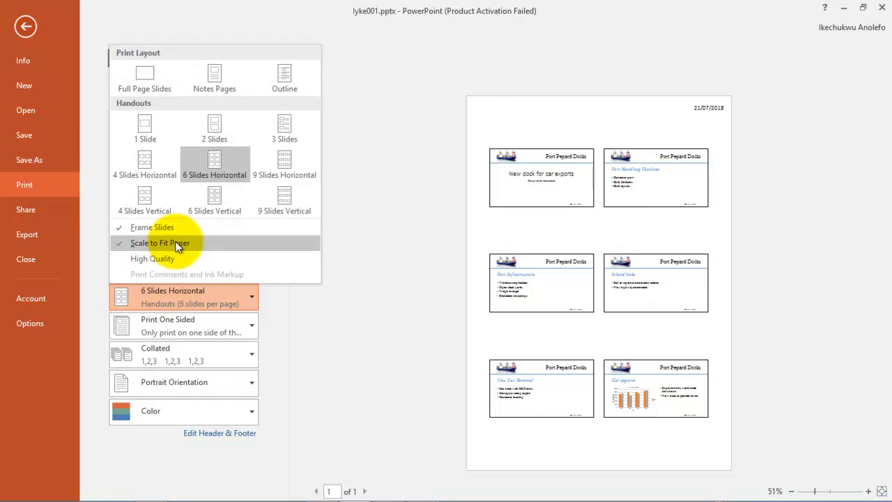
click(132, 87)
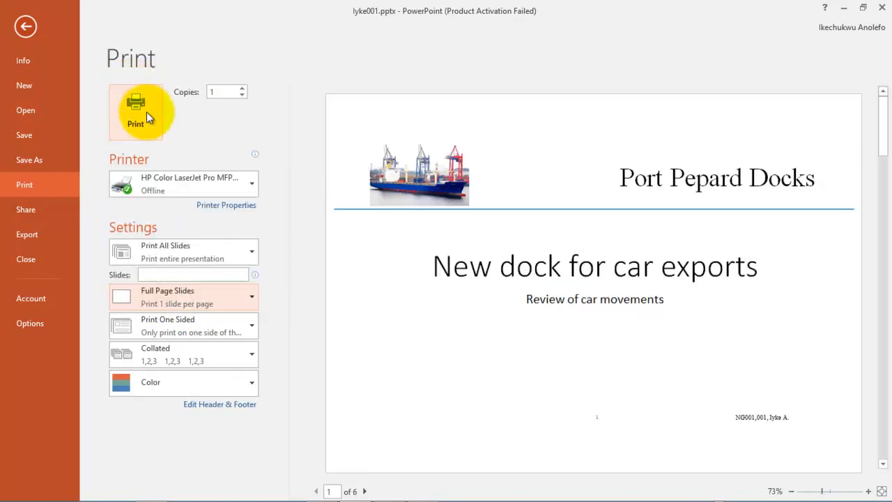